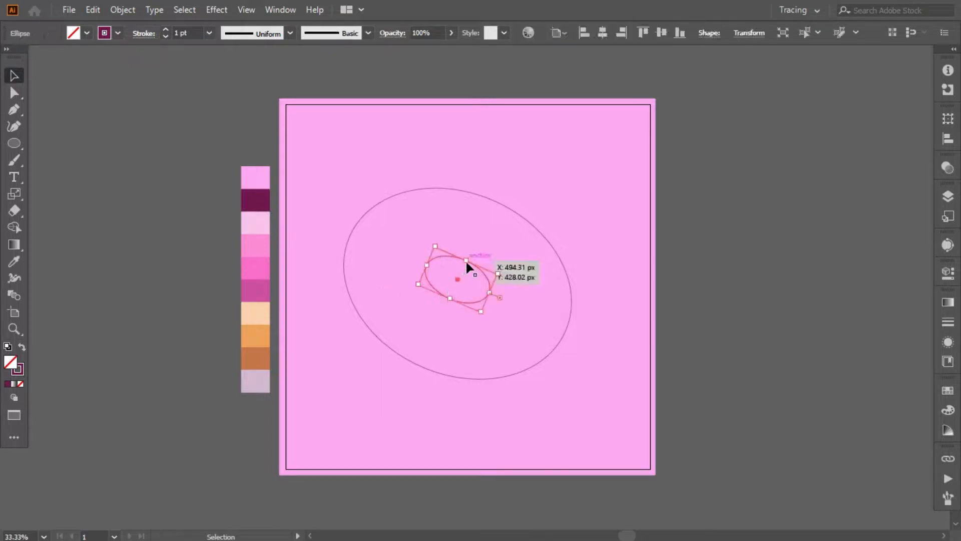
- Enlarge the inner ellipse and set the stroke weight of both ellipses to 10 pt
drag(492, 289, 503, 293)
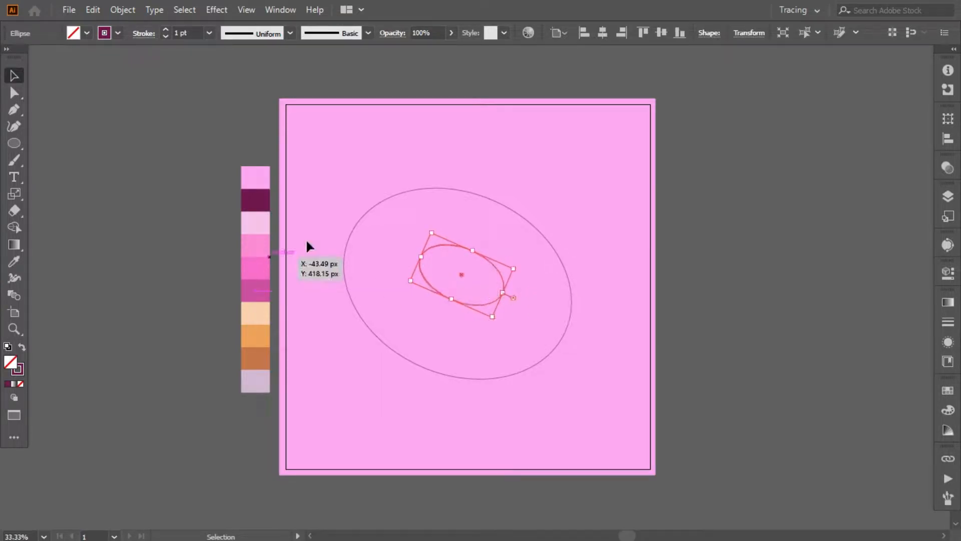
click(150, 237)
click(345, 274)
text(15)
click(140, 151)
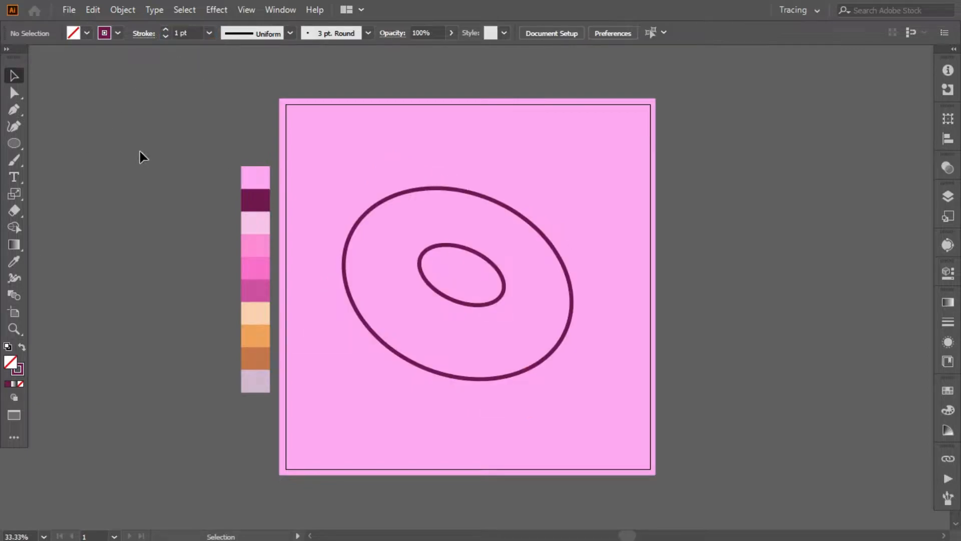
- Draw a rectangle covering both ellipses, fill it with the medium orange from the palette and arrange it behind the outlines
drag(14, 144, 70, 142)
mouse_move(309, 154)
mouse_down()
mouse_move(425, 228)
mouse_move(605, 404)
mouse_up()
key(i)
click(247, 329)
right_click(398, 213)
mouse_move(453, 446)
click(566, 476)
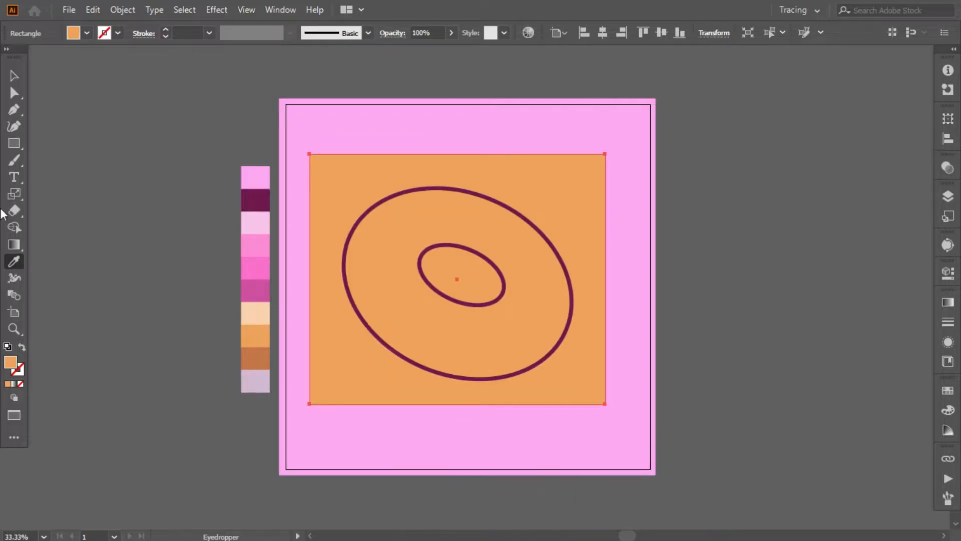
- Trim the orange rectangle to the ring between the two ellipses with Shape Builder, removing the outside and the hole
key(v)
shift+click(349, 296)
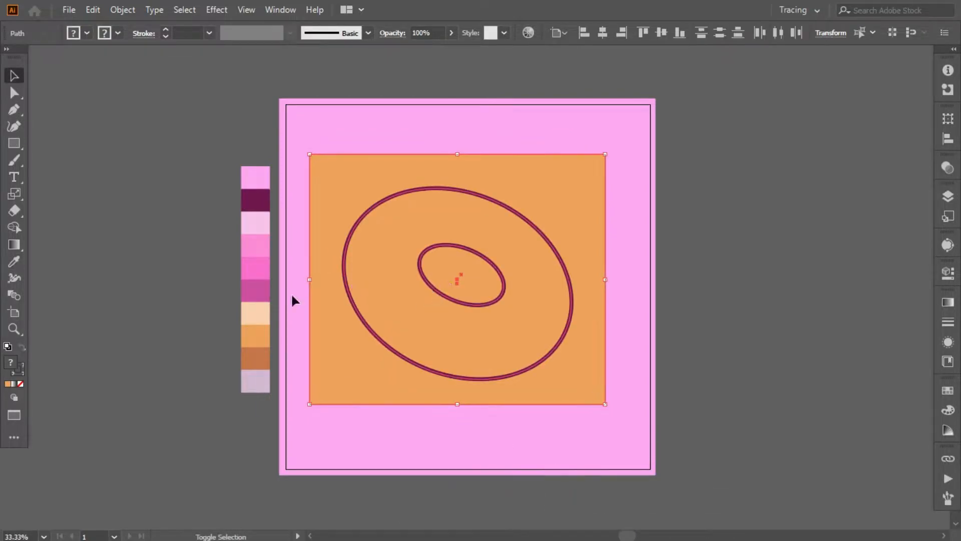
click(19, 225)
alt+click(337, 333)
alt+click(458, 278)
click(14, 76)
click(90, 142)
- Draw a closed icing outline with the Pencil tool, with three drips along the donut's lower-left edge, looping above the donut
click(14, 160)
click(85, 195)
key(ctrl+plus)
key(ctrl+plus)
drag(331, 69, 301, 90)
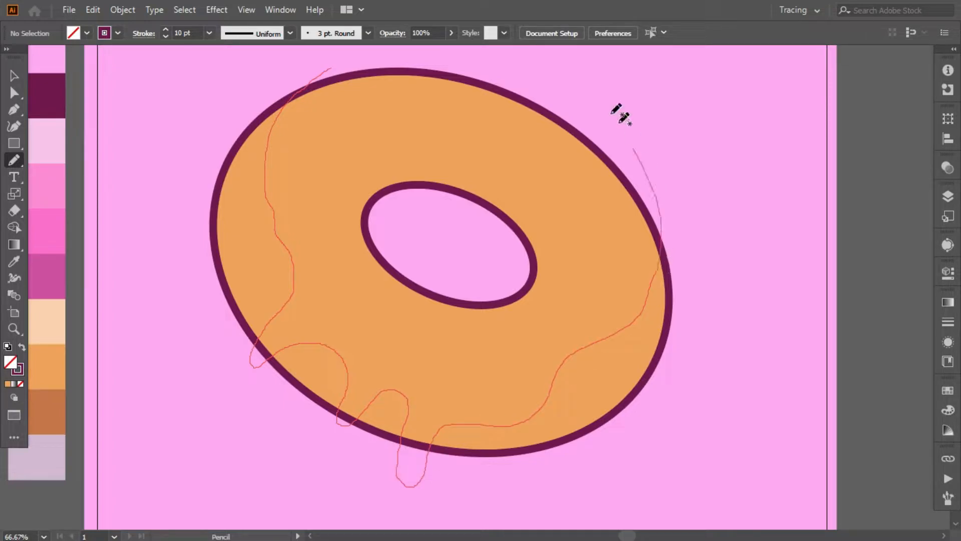
drag(354, 52, 330, 68)
- Smooth the tip of the leftmost drip and fill the icing shape with the palette's hot pink
drag(10, 165, 50, 186)
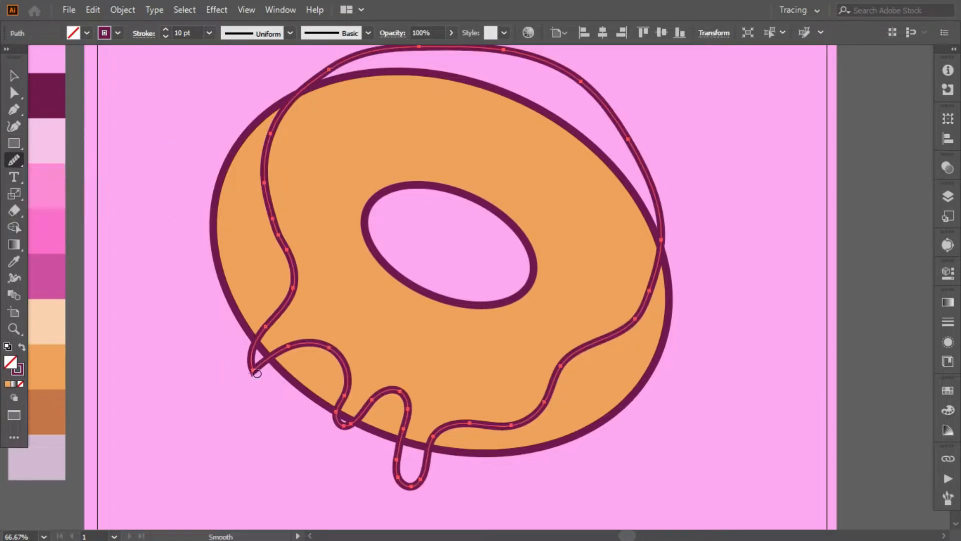
drag(270, 354, 252, 365)
click(12, 76)
key(i)
click(43, 201)
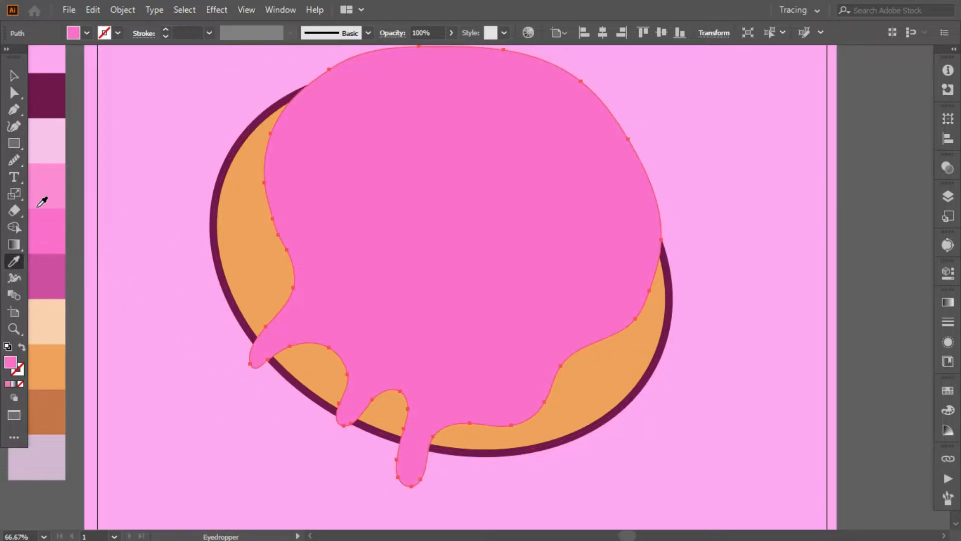
- Trim the pink icing with Shape Builder, removing the parts above the donut's rim and inside the hole
key(v)
click(182, 223)
click(246, 249)
click(14, 227)
alt+click(398, 230)
alt+click(480, 62)
click(14, 77)
click(144, 97)
- Smooth the icing's left edge and the curves around its drips with the Smooth tool
click(306, 200)
click(14, 160)
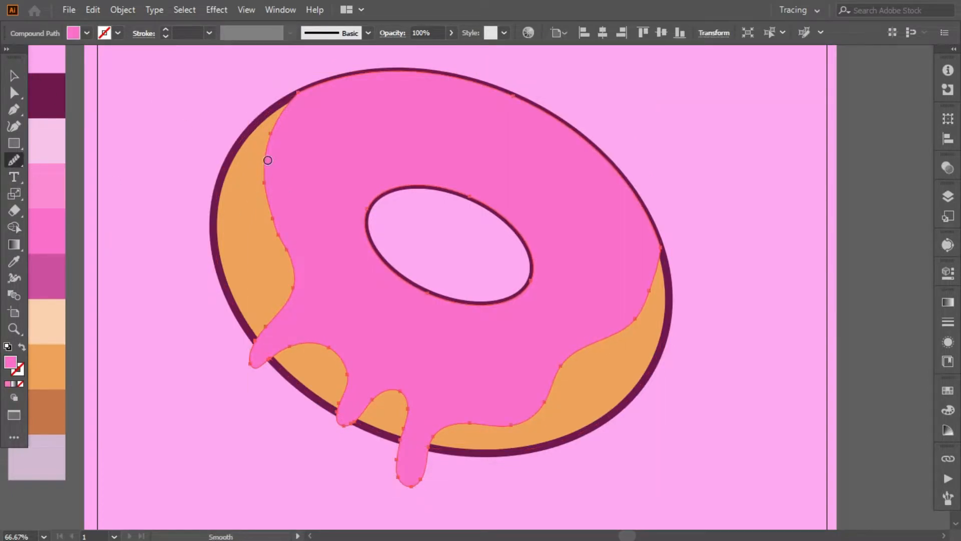
drag(269, 159, 295, 269)
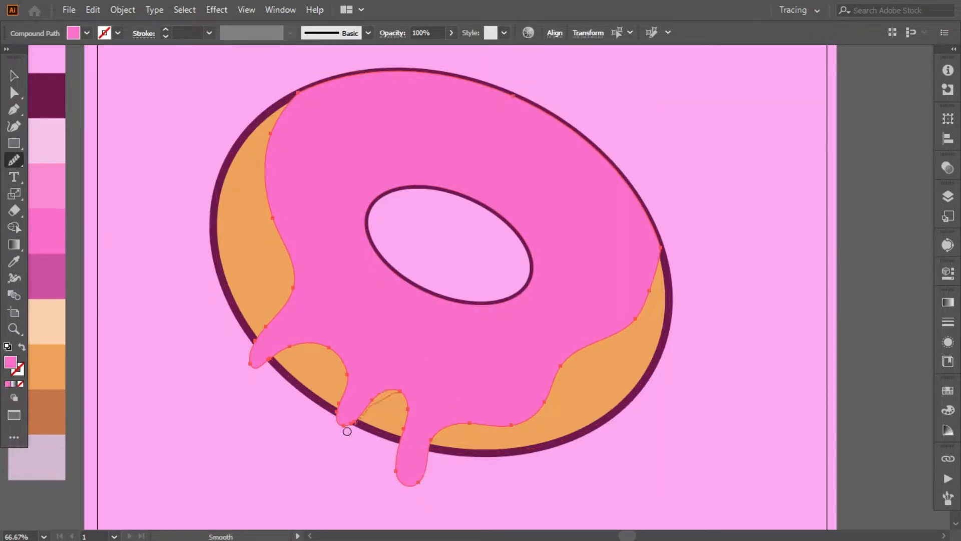
click(10, 77)
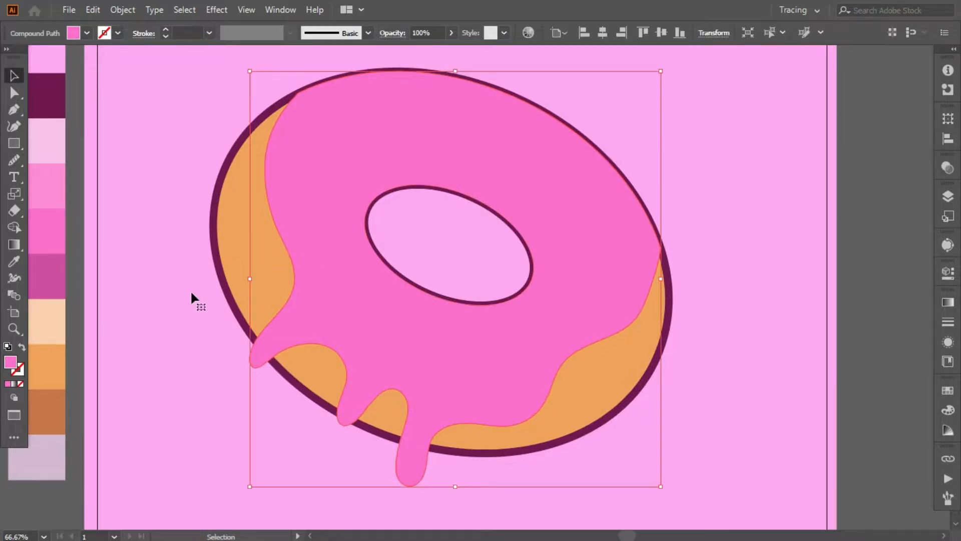
- Match the icing's appearance to the donut outline: no fill and a dark purple 10 pt stroke
click(14, 262)
click(227, 182)
click(217, 201)
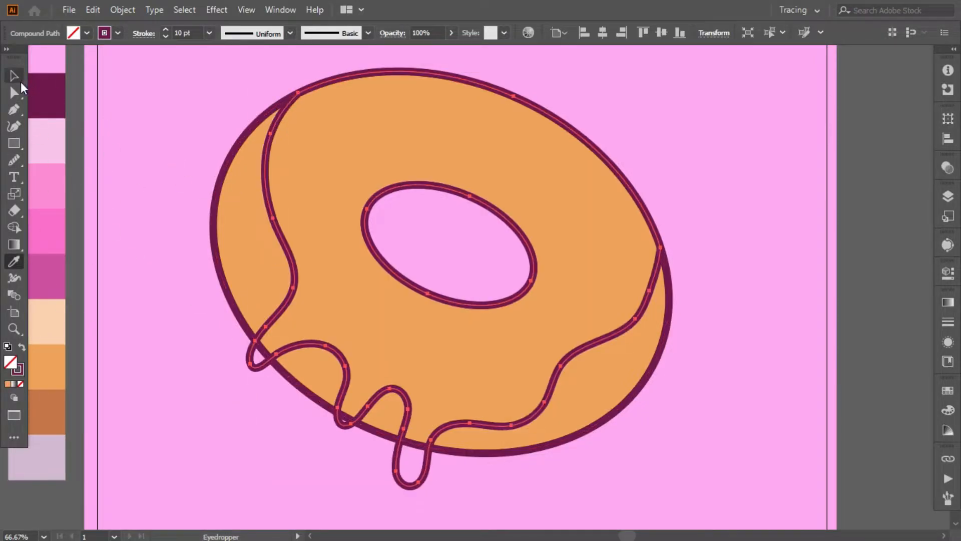
click(14, 78)
click(115, 128)
- Draw a hot pink rectangle over the whole donut and arrange it behind the icing outline but above the orange base
click(14, 143)
key(ctrl+minus)
key(ctrl+minus)
drag(320, 168, 595, 398)
click(14, 261)
click(260, 256)
right_click(411, 209)
mouse_move(463, 446)
click(582, 500)
key(ctrl+bracketright)
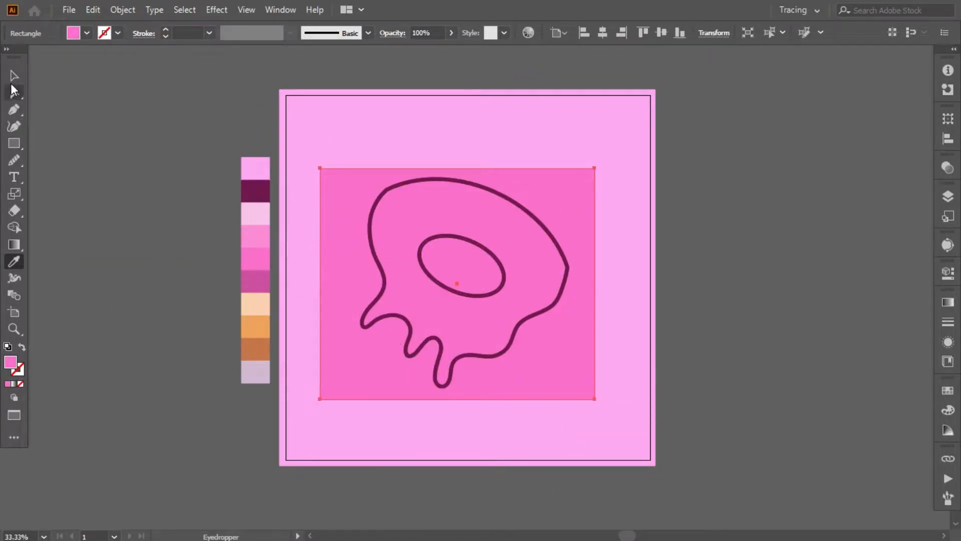
- Trim the pink rectangle to the icing outline with Shape Builder, clearing the donut hole and the area outside
click(14, 76)
shift+click(375, 320)
click(14, 227)
alt+click(438, 264)
alt+click(346, 220)
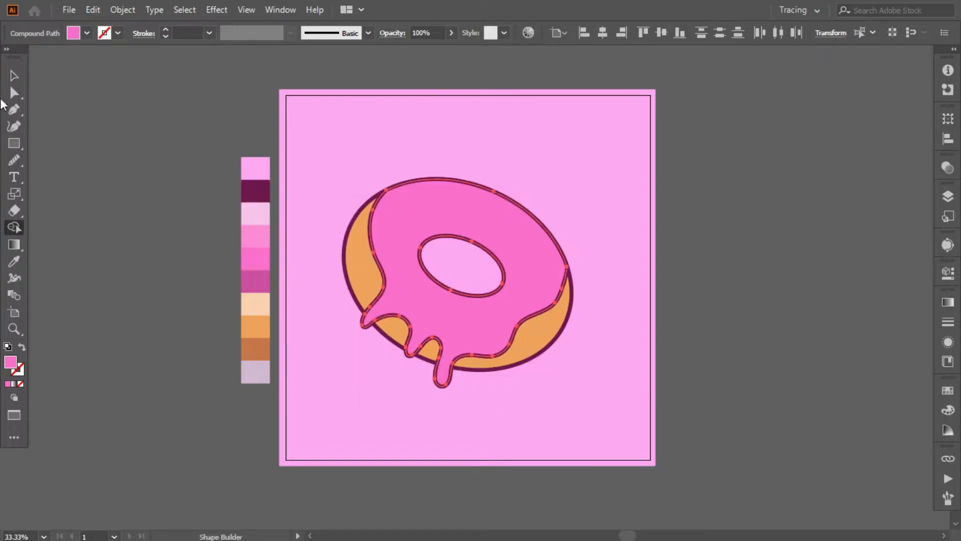
click(14, 76)
click(172, 202)
scroll(172, 202, up, 1)
scroll(172, 202, down, 1)
scroll(149, 201, up, 1)
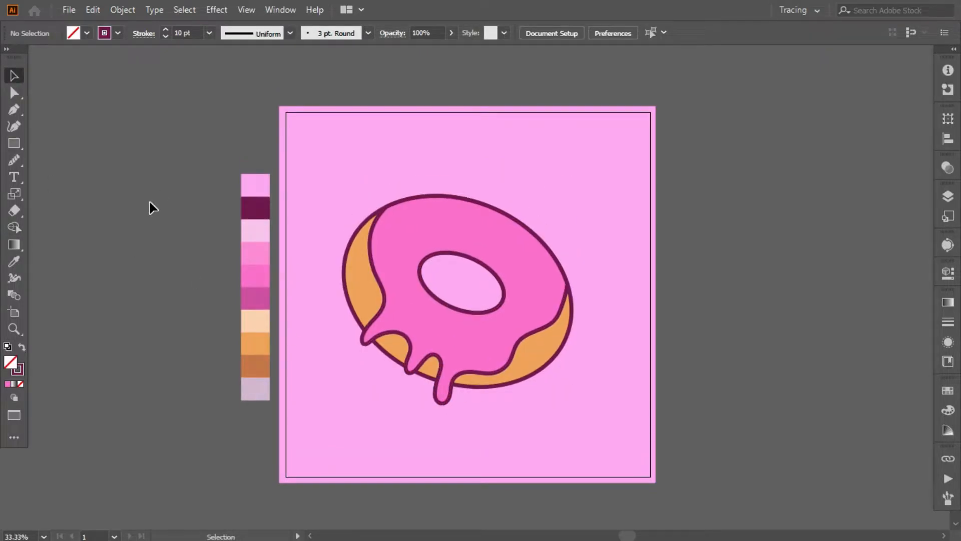
- Draw a tilted ellipse overlapping the lower part of the donut hole and trim it to the arc inside the hole
mouse_move(14, 143)
mouse_down()
mouse_move(47, 171)
mouse_move(75, 158)
mouse_up()
mouse_move(405, 268)
mouse_down()
mouse_move(502, 317)
mouse_move(440, 327)
mouse_move(442, 311)
mouse_move(449, 315)
mouse_up()
click(597, 321)
click(443, 279)
shift+click(434, 254)
key(shift+m)
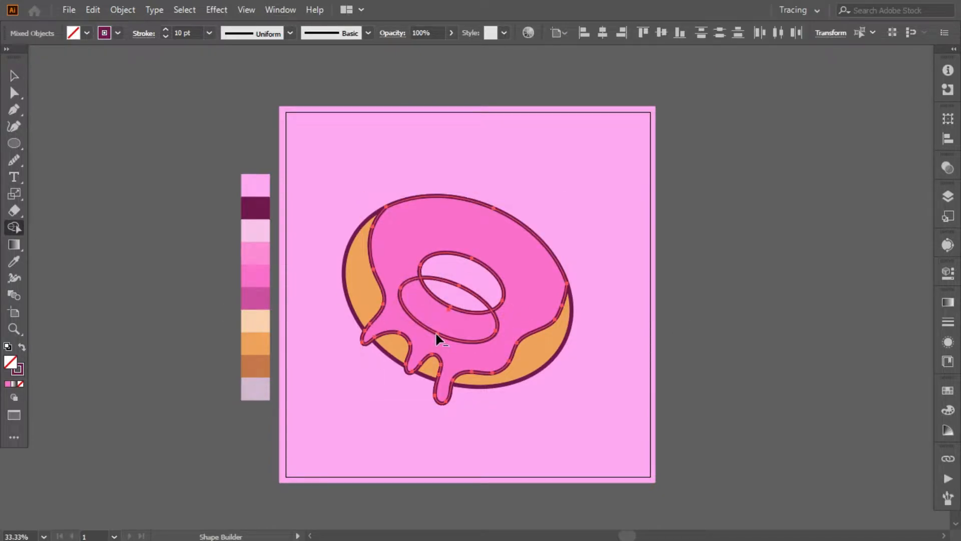
alt+click(435, 331)
key(v)
click(142, 155)
- Draw an ellipse covering the donut hole, fill it with medium orange and arrange it behind the icing
key(p)
key(ctrl+plus)
key(ctrl+plus)
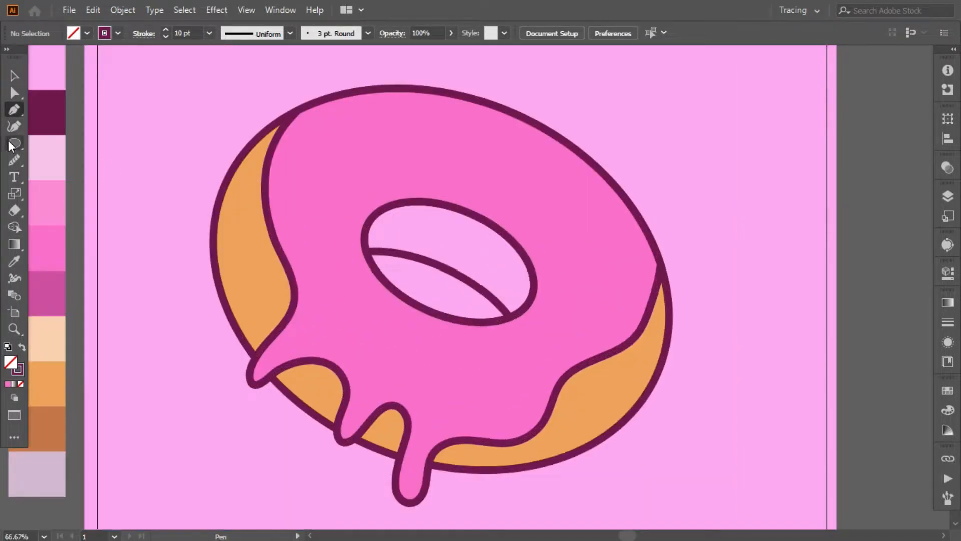
drag(447, 276, 575, 364)
key(i)
click(254, 251)
right_click(456, 274)
click(638, 493)
- Trim the orange ellipse with Shape Builder so it fills only the part of the hole above the arc
key(v)
shift+click(412, 304)
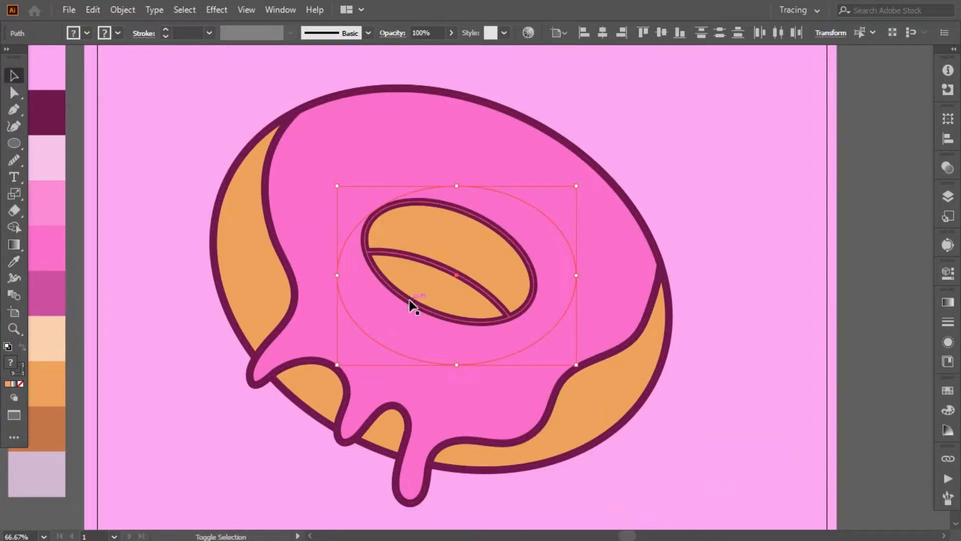
key(shift+m)
alt+click(383, 279)
key(v)
click(159, 165)
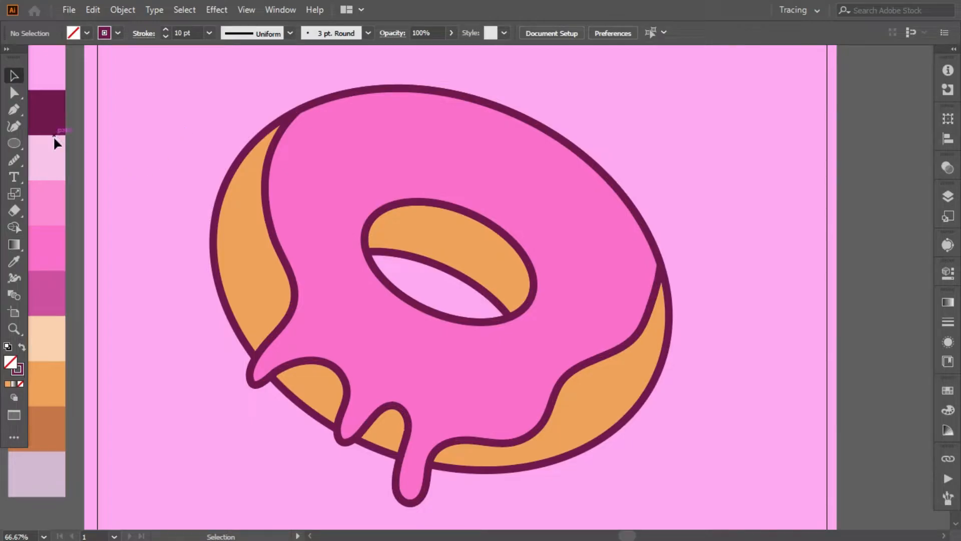
- Draw a small upright oval outline as a falling drop below the leftmost icing drip and adjust its position
click(71, 11)
click(300, 76)
scroll(146, 239, down, 1)
key(l)
scroll(230, 332, down, 3)
drag(243, 345, 268, 372)
click(155, 220)
scroll(241, 323, down, 1)
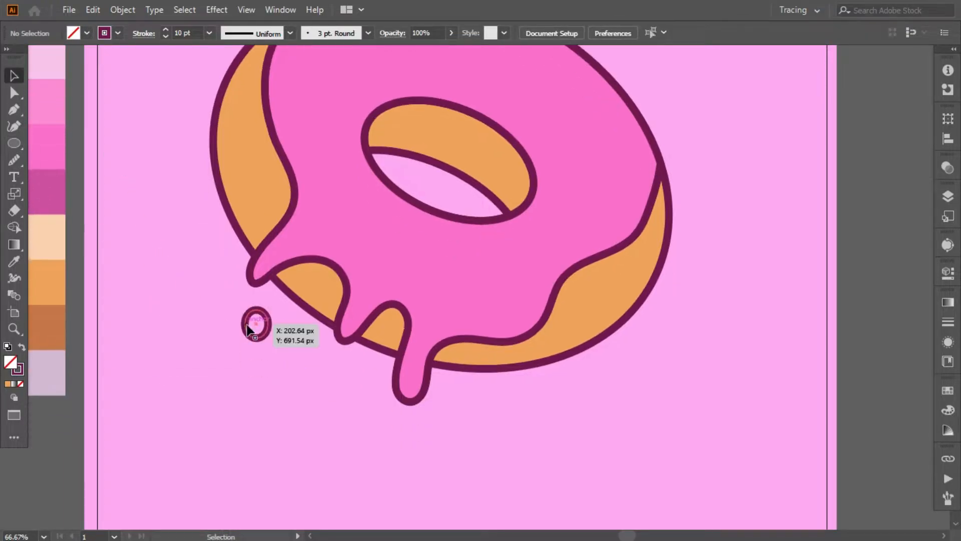
drag(240, 327, 265, 329)
click(168, 275)
- Draw a larger ellipse around the drop, fill it with the icing's hot pink and arrange it behind the drop's outline
drag(216, 294, 289, 364)
key(i)
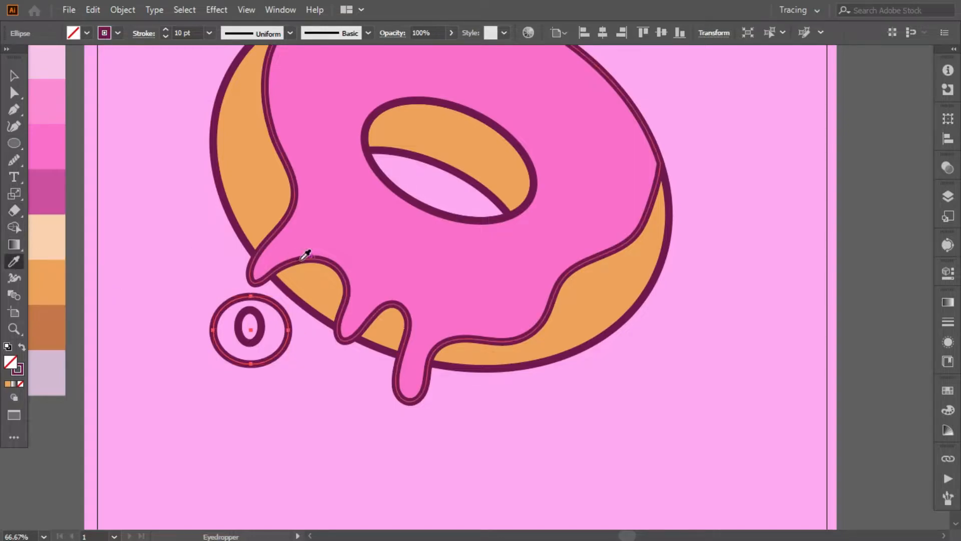
click(303, 253)
right_click(236, 328)
mouse_move(311, 441)
click(465, 494)
- Trim the pink ellipse to the drop's outline with Shape Builder
key(v)
key(shift+m)
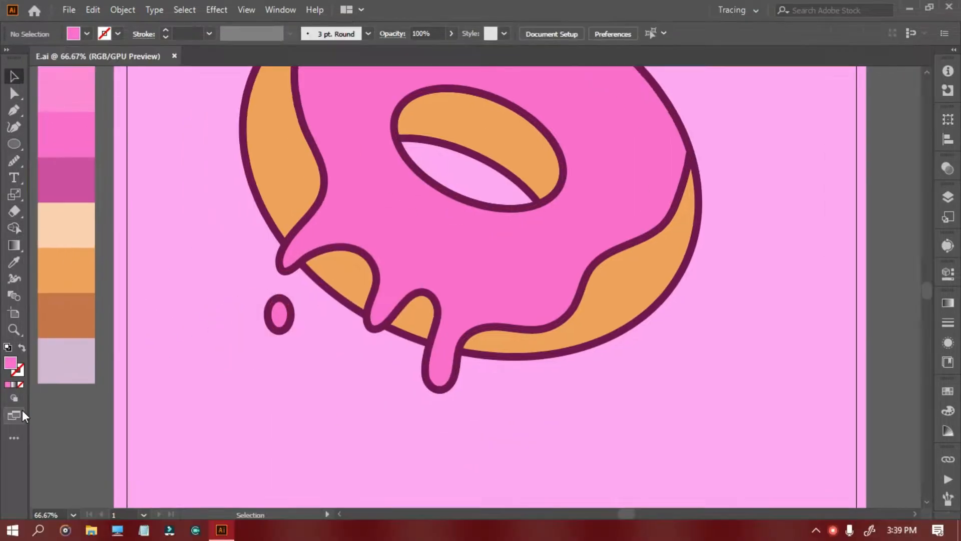
click(22, 416)
click(115, 452)
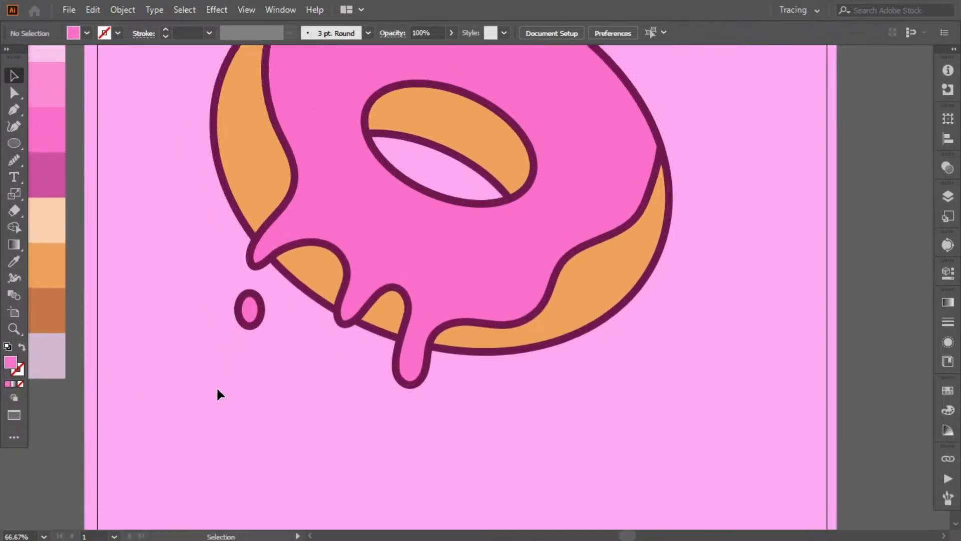
- Draw the inner edge of a highlight with the Pen tool, from the donut's upper rim along the icing's left side to the leftmost drip
click(367, 107)
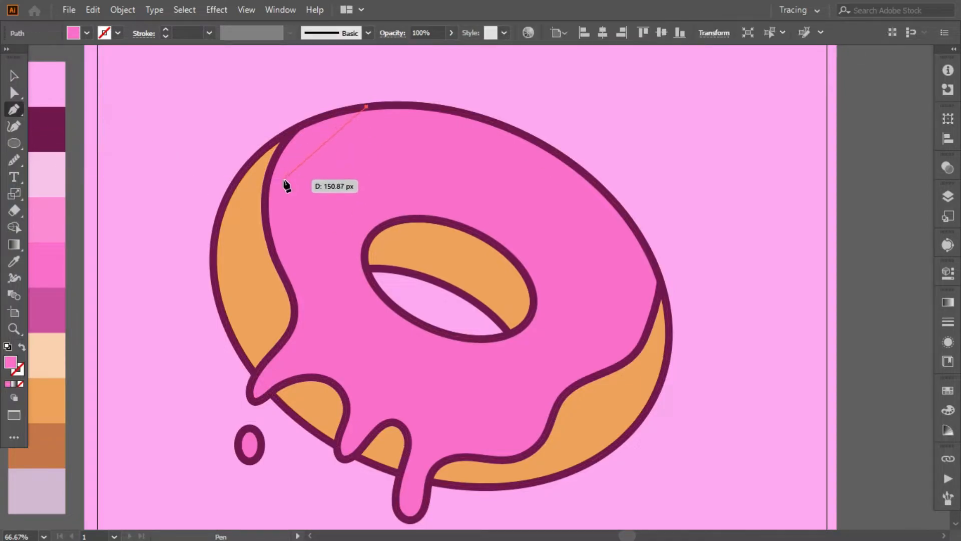
mouse_move(271, 184)
mouse_down()
mouse_move(291, 150)
mouse_move(278, 189)
mouse_up()
drag(294, 276, 289, 271)
scroll(300, 287, down, 1)
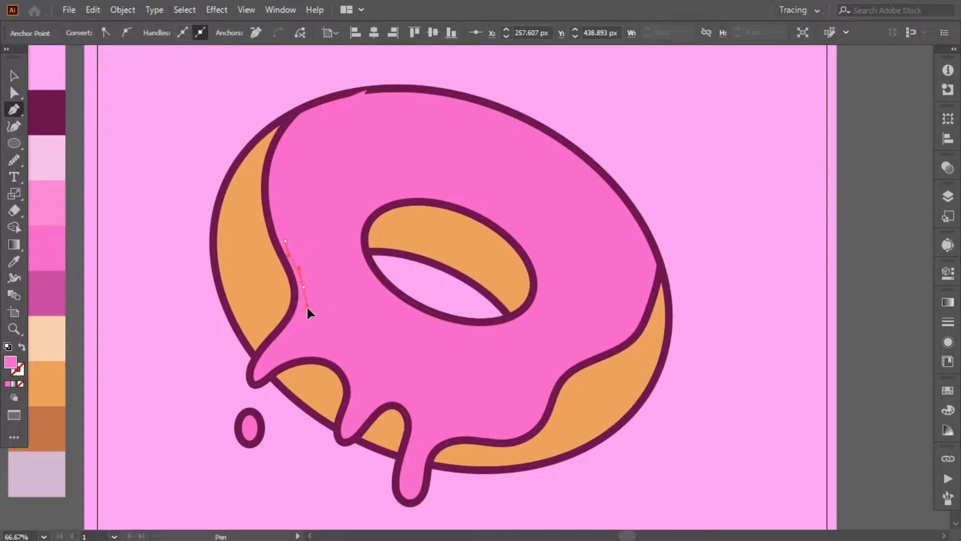
drag(307, 309, 307, 309)
scroll(300, 300, down, 3)
drag(260, 332, 258, 342)
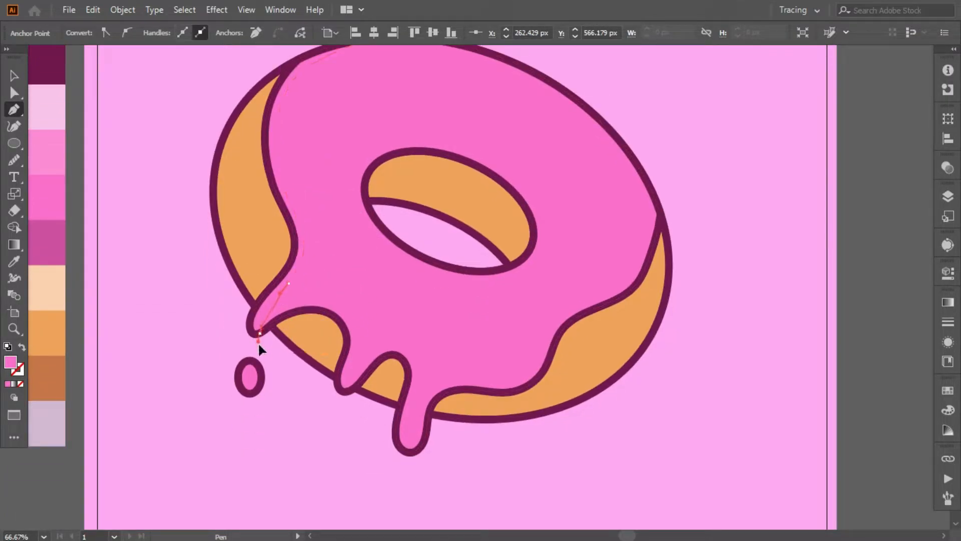
click(259, 334)
drag(260, 302, 299, 194)
- Undo the last pen changes, close the highlight shape around the donut's outer left side and fill it with the lighter pink
key(slash)
key(ctrl+z)
key(ctrl+z)
key(ctrl+z)
drag(230, 342, 224, 325)
scroll(213, 210, up, 3)
drag(204, 144, 232, 107)
drag(294, 85, 328, 85)
drag(351, 88, 361, 94)
click(41, 224)
- Trim the light pink highlight to the icing's left edge with Shape Builder, removing the part outside the icing
click(14, 76)
shift+click(324, 198)
click(15, 229)
alt+click(223, 200)
click(14, 76)
click(166, 111)
- Arrange the light pink highlight beneath the dark icing outline
click(281, 145)
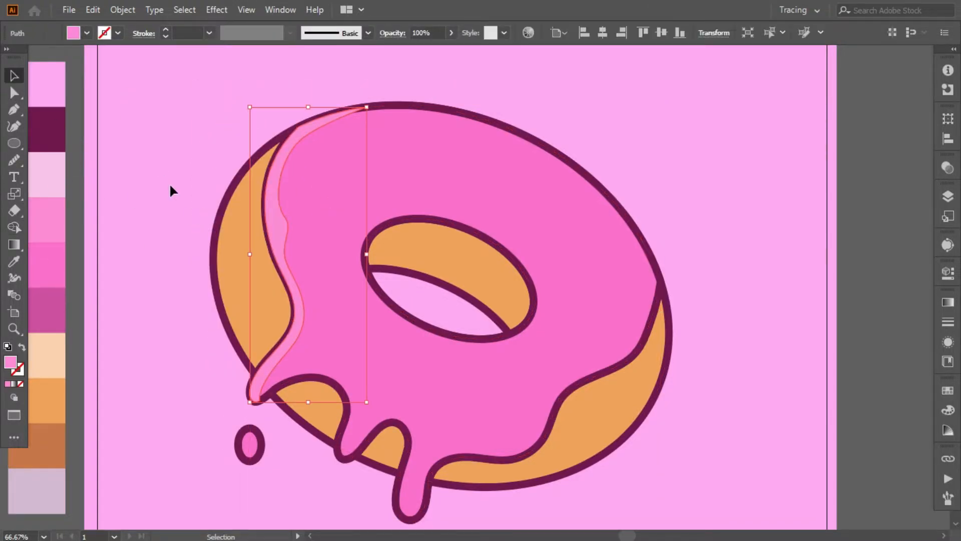
click(14, 160)
click(14, 76)
right_click(275, 201)
mouse_move(336, 439)
click(453, 484)
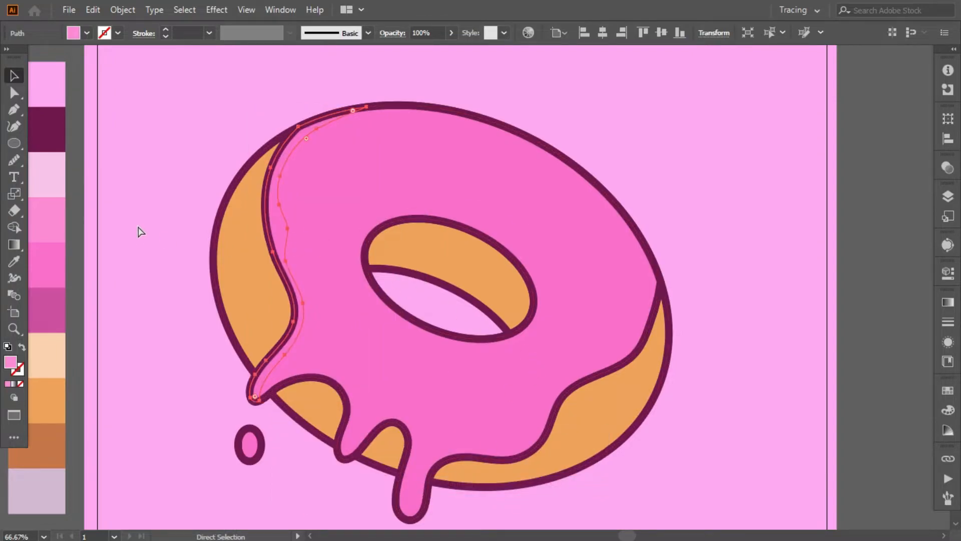
click(153, 207)
- Trace the inner edge of a second light pink highlight across the middle and right drips with the Pen tool
scroll(174, 288, down, 3)
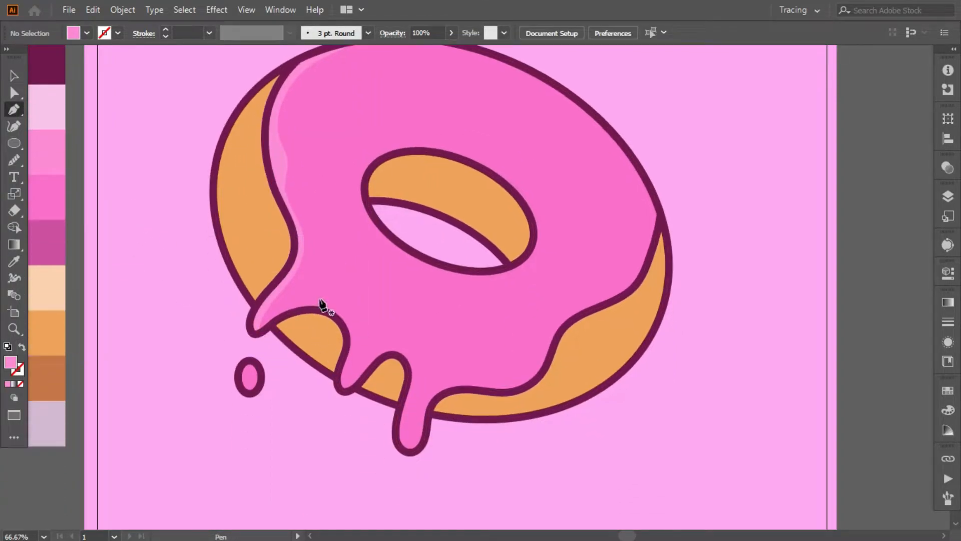
click(325, 312)
drag(357, 334, 360, 354)
click(348, 383)
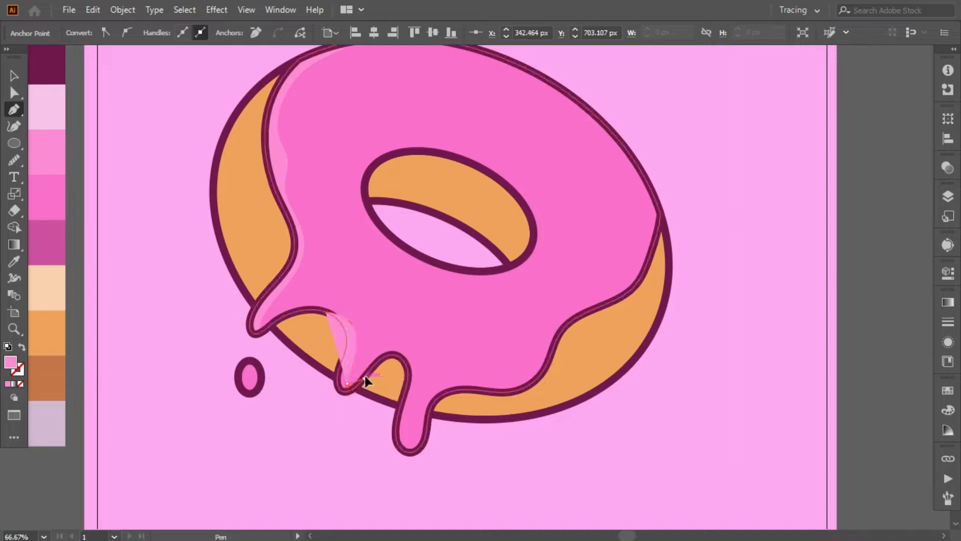
click(398, 355)
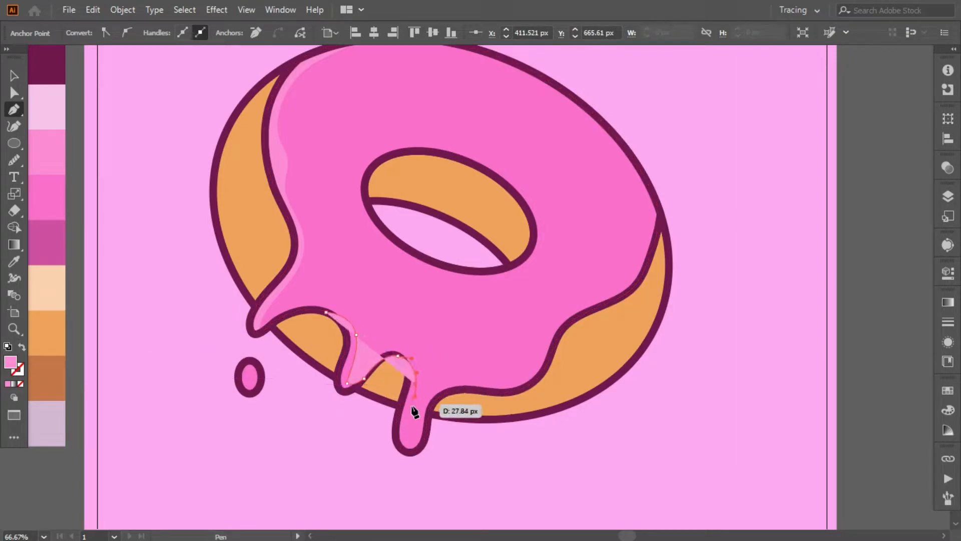
scroll(414, 414, down, 2)
click(409, 387)
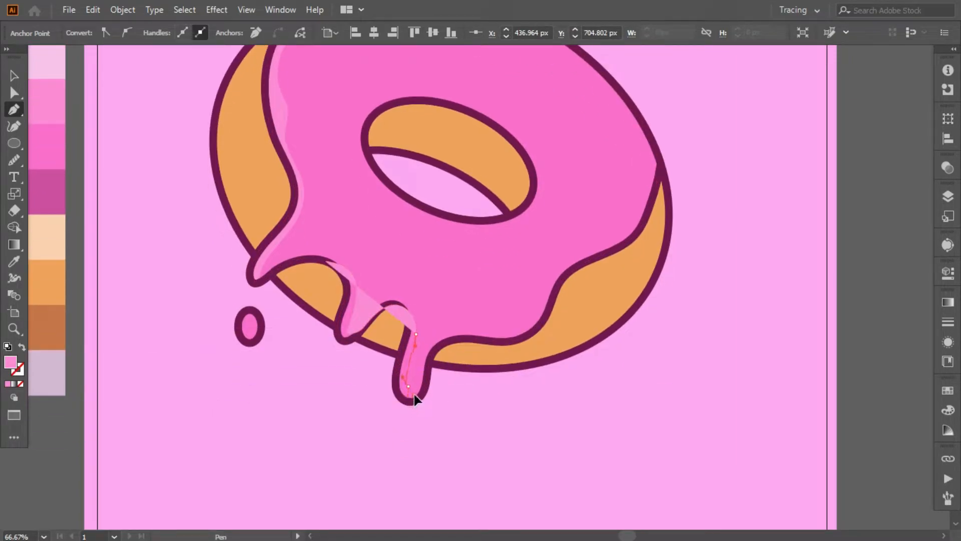
- Continue the second highlight's path past the right drip's tip and around the outside below the donut
click(429, 372)
drag(429, 427, 399, 430)
drag(358, 407, 334, 383)
drag(300, 373, 267, 378)
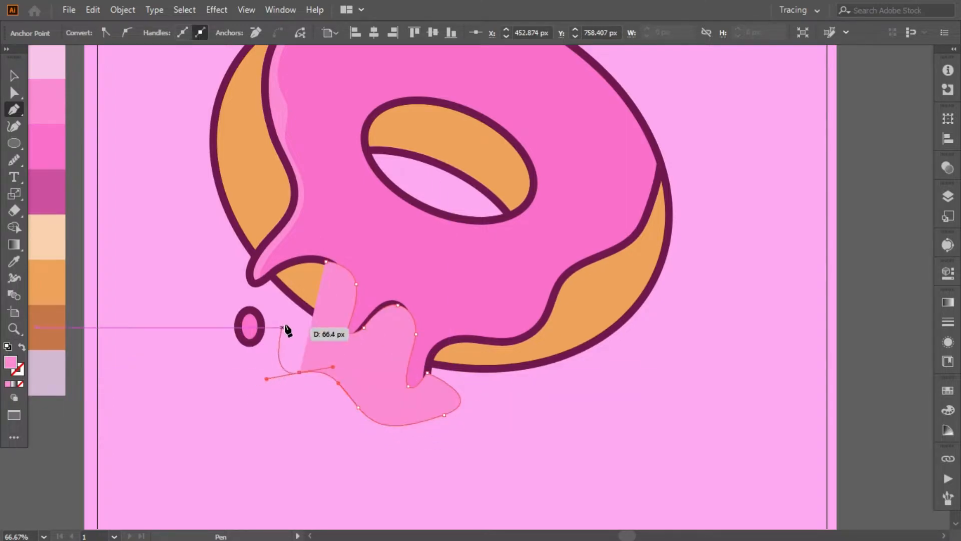
click(285, 309)
- Trim the second light pink highlight to the icing with Shape Builder, cutting off the part outside the drips
click(14, 75)
shift+click(317, 207)
click(14, 228)
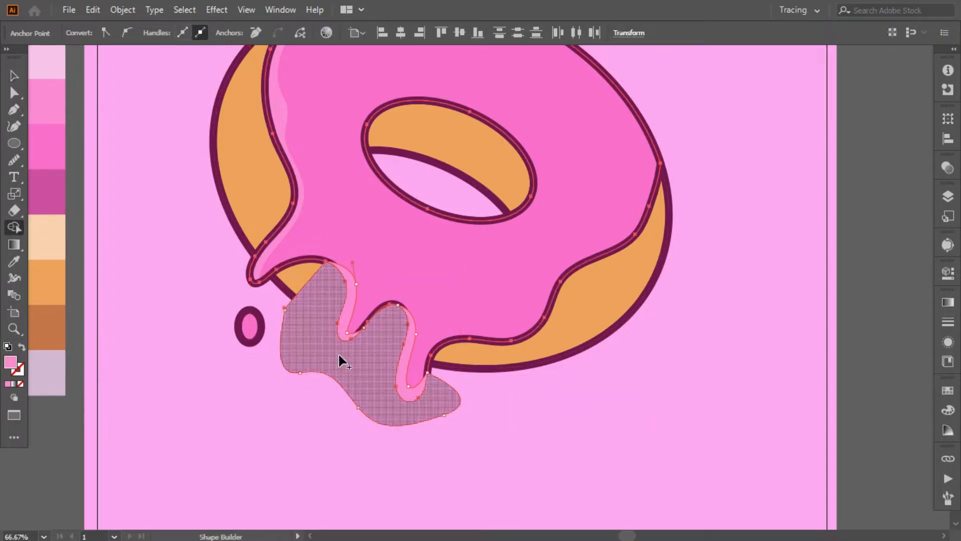
alt+click(338, 354)
- Arrange the light pink highlight on the middle and right drips beneath the dark icing outline
click(14, 75)
click(211, 320)
click(345, 331)
shift+click(408, 365)
right_click(407, 365)
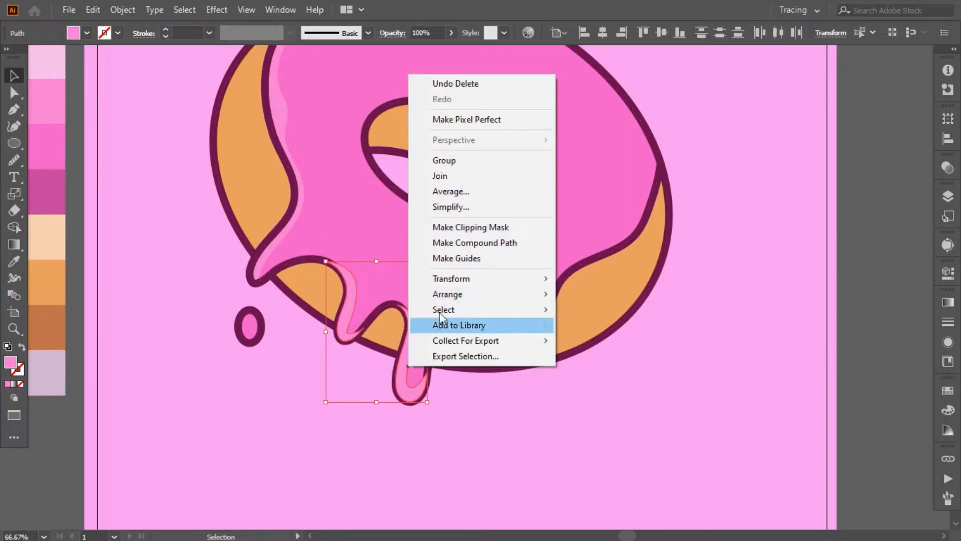
mouse_move(448, 294)
click(656, 338)
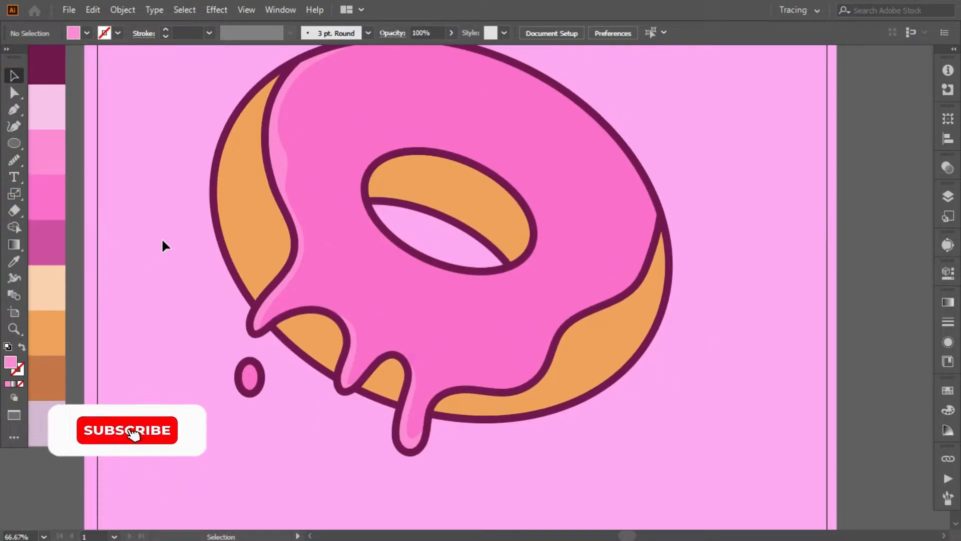
- Draw a dark pink shadow shape along the icing's right edge down to the right drip's tip with the Pen tool
key(p)
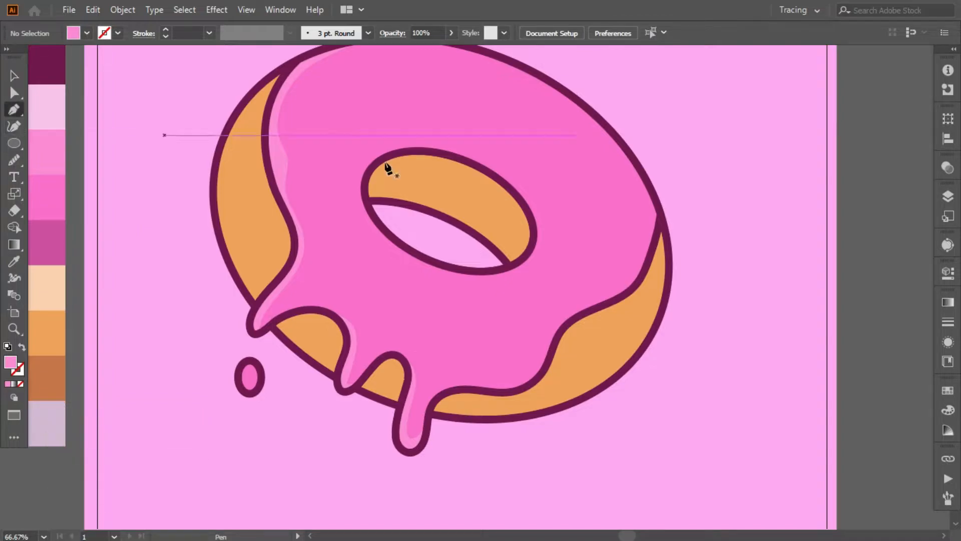
scroll(400, 143, up, 1)
click(600, 137)
drag(631, 274, 619, 286)
drag(590, 308, 565, 314)
drag(544, 344, 421, 423)
click(417, 458)
drag(624, 421, 678, 373)
drag(723, 242, 718, 213)
drag(686, 156, 673, 145)
drag(643, 136, 631, 137)
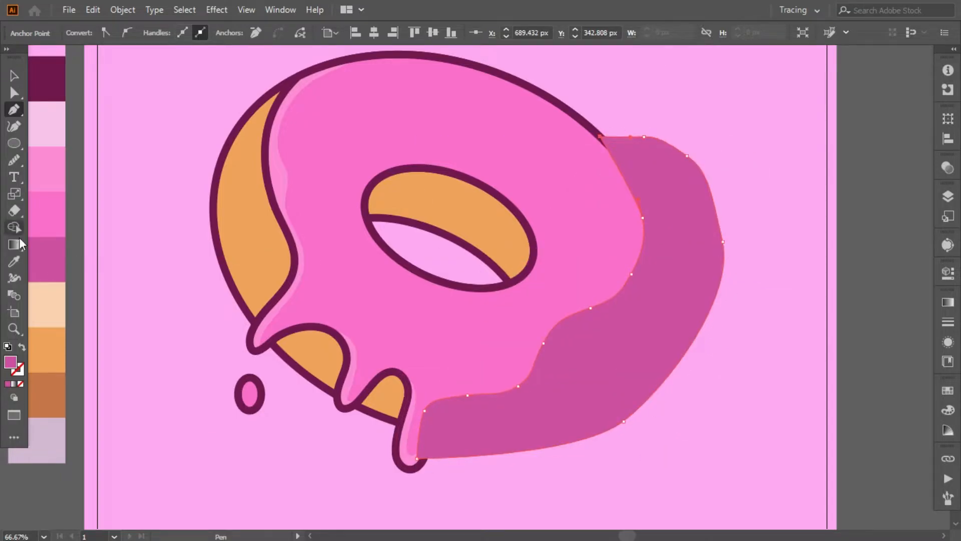
drag(613, 299, 580, 311)
- Trim the dark pink shadow to the icing with Shape Builder, removing the part outside its right edge
click(14, 75)
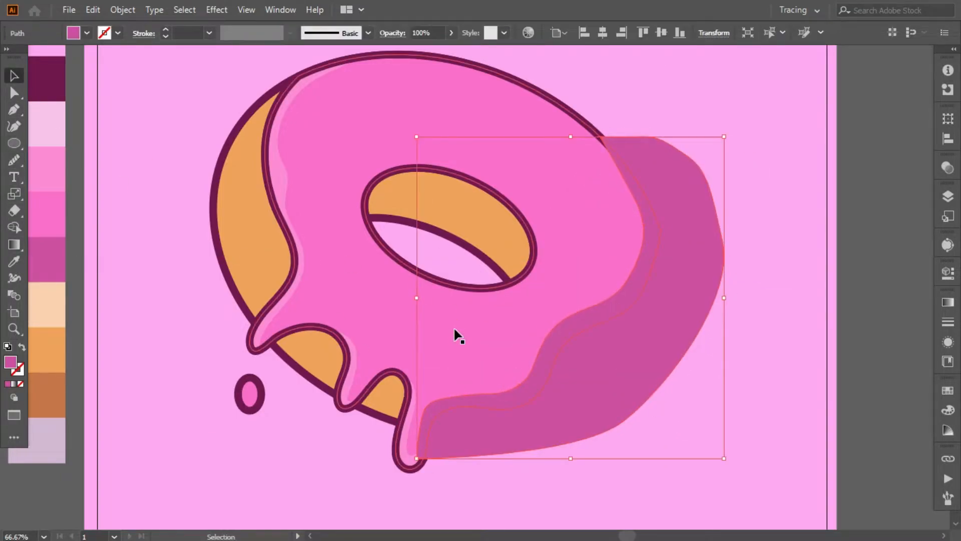
shift+click(455, 334)
click(13, 226)
alt+click(468, 426)
click(14, 75)
- Arrange the dark pink shadow on the icing's right side beneath the dark outline
click(649, 207)
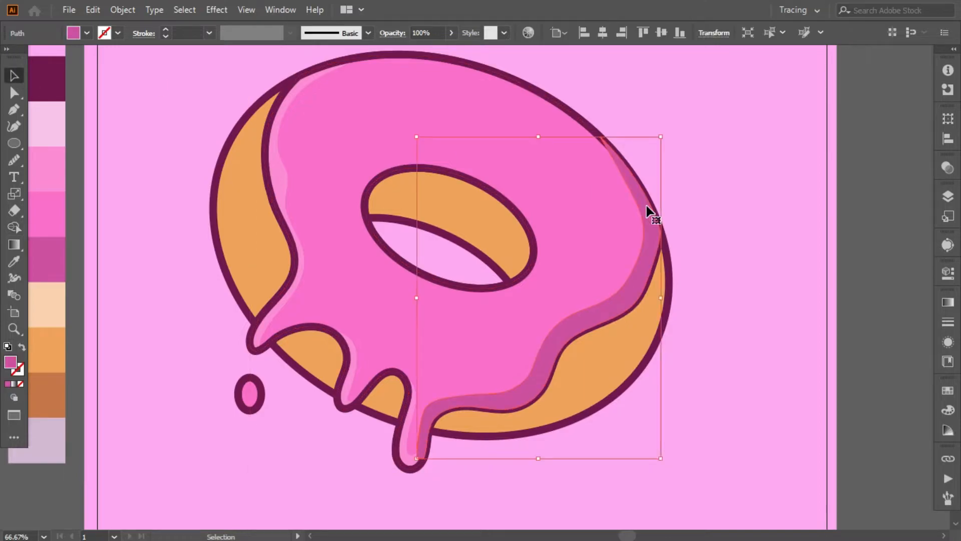
right_click(649, 208)
mouse_move(686, 441)
click(620, 472)
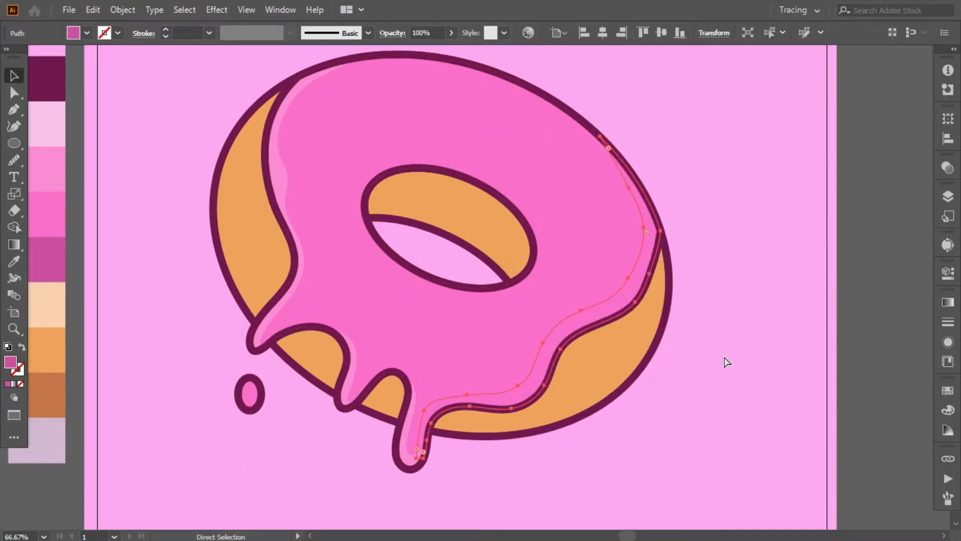
key(ctrl+shift+a)
- Sketch a dark pink shadow shape over the arch between the middle and right drips with the Pen tool
click(14, 109)
scroll(507, 186, up, 1)
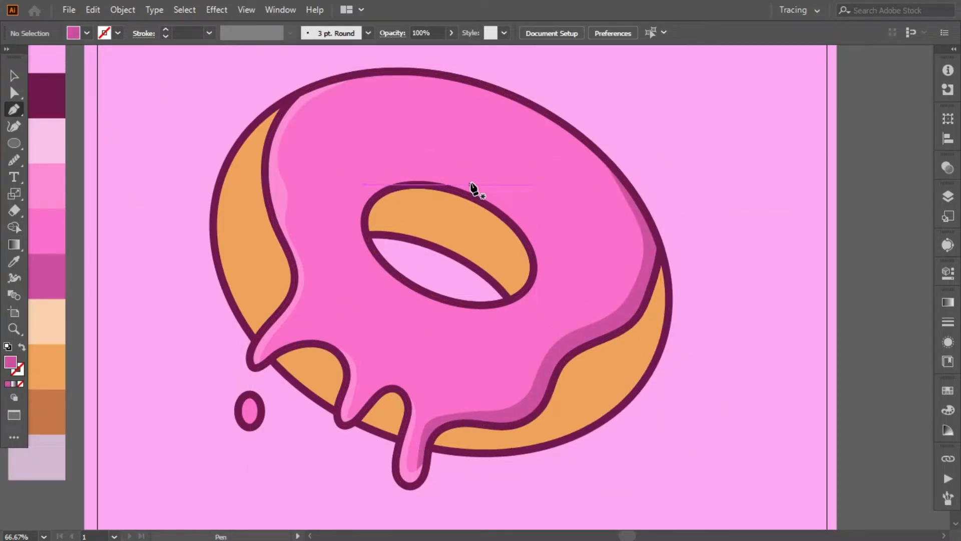
scroll(419, 413, down, 1)
drag(416, 402, 411, 371)
key(ctrl+z)
drag(357, 384, 374, 422)
drag(329, 436, 323, 423)
- Try to fit the arch shadow to the icing beneath its outline, and delete the shape
key(v)
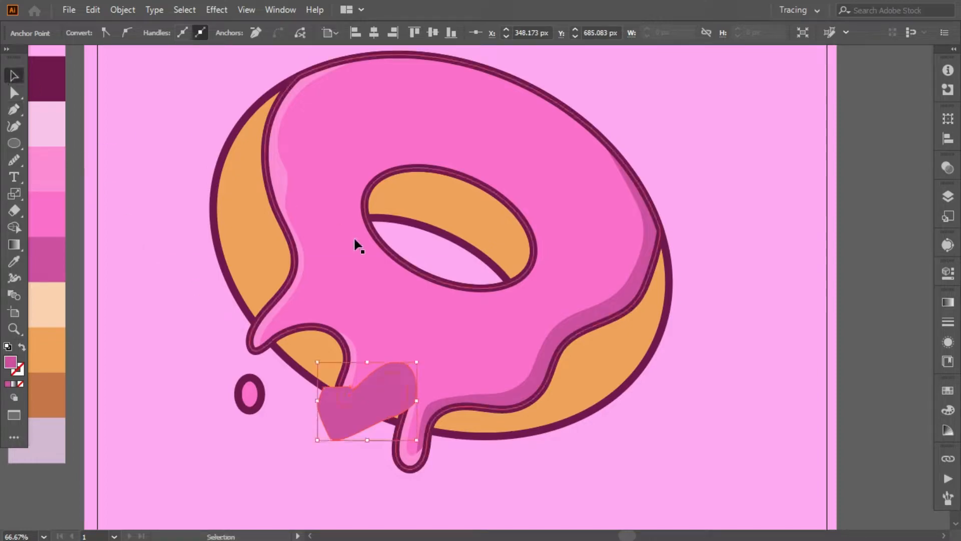
key(Delete)
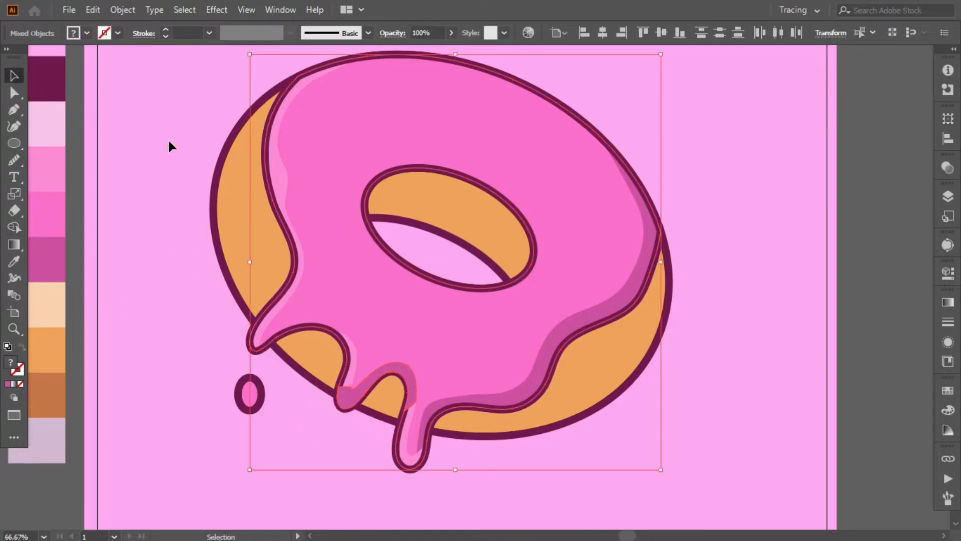
right_click(414, 372)
mouse_move(453, 299)
click(595, 350)
click(182, 285)
click(408, 370)
key(Delete)
- Move the lower anchor point of the right-side shadow toward the right drip's outer outline
key(ctrl+equal)
key(ctrl+equal)
drag(224, 431, 346, 367)
click(538, 345)
key(a)
drag(504, 464, 518, 460)
click(344, 461)
- Draw a thin shadow along the arch between the middle and right drips and fill it with the existing shadow's dark pink
key(p)
click(345, 334)
key(ctrl+z)
drag(487, 287, 531, 369)
click(486, 287)
key(slash)
click(486, 293)
drag(441, 270, 410, 291)
drag(363, 344, 350, 350)
click(335, 343)
click(345, 333)
click(14, 262)
click(521, 372)
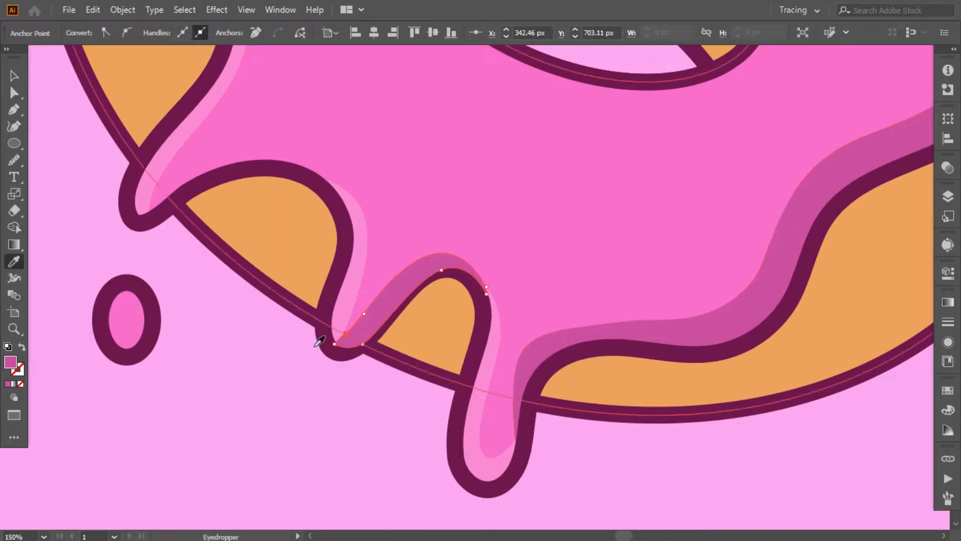
- Arrange the arch shadow between the middle and right drips beneath the dark outline and the light pink highlight
right_click(371, 205)
mouse_move(418, 386)
click(534, 239)
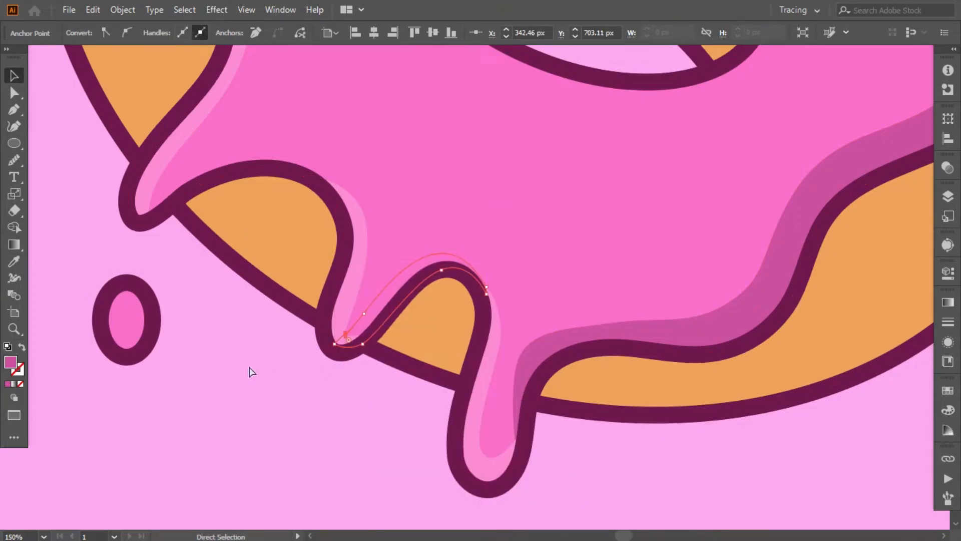
click(244, 325)
scroll(244, 324, up, 3)
- Draw a closed dark pink shadow shape over the arch between the left and middle drips with the Pen tool
click(14, 109)
scroll(321, 266, up, 2)
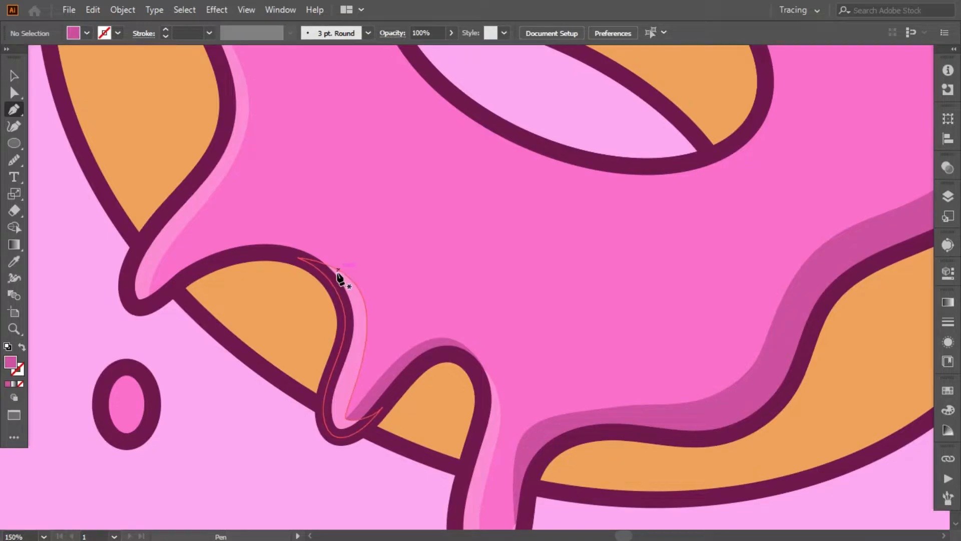
drag(339, 270, 261, 231)
drag(194, 231, 189, 231)
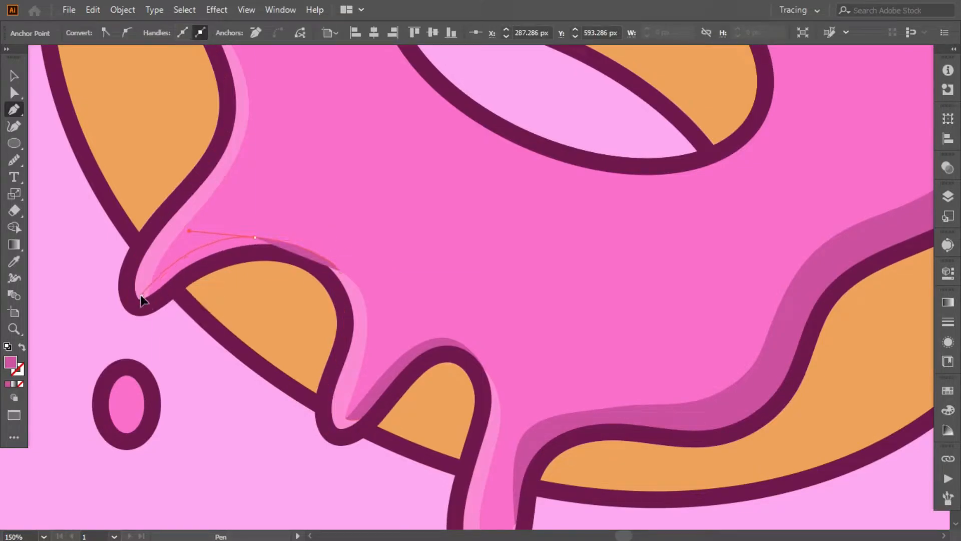
drag(142, 295, 126, 301)
click(133, 305)
drag(272, 315, 306, 311)
click(341, 281)
click(340, 272)
- Trim the shadow between the left and middle drips to the icing's edge with Shape Builder
click(14, 75)
shift+click(362, 162)
click(14, 227)
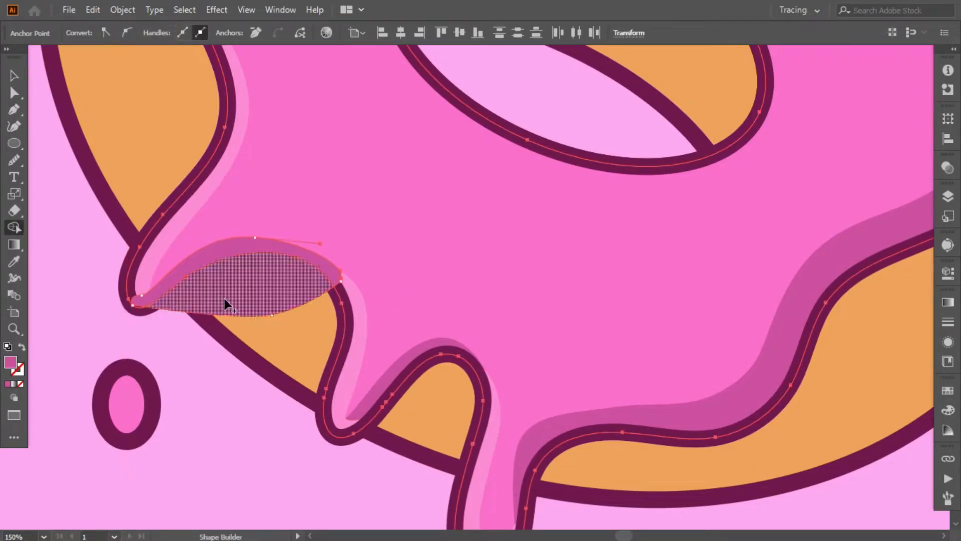
alt+click(221, 302)
click(14, 76)
click(72, 280)
- Arrange the shadow between the left and middle drips beneath the dark outline but above the pink icing
right_click(223, 248)
mouse_move(292, 449)
click(393, 493)
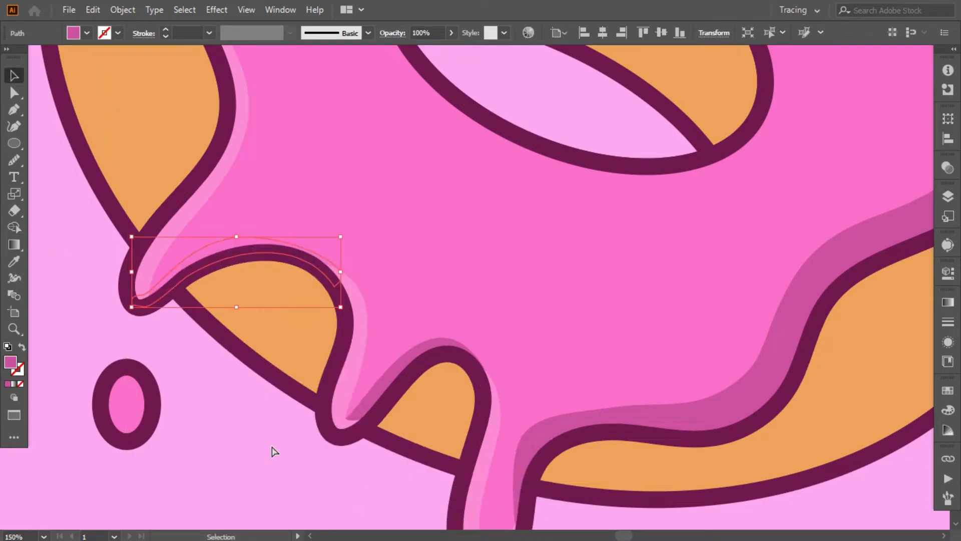
key(ctrl+])
click(80, 276)
- Draw a small flat ellipse on the icing above the donut hole
scroll(80, 275, up, 5)
key(ctrl+minus)
key(ctrl+minus)
key(ctrl+minus)
scroll(70, 311, up, 1)
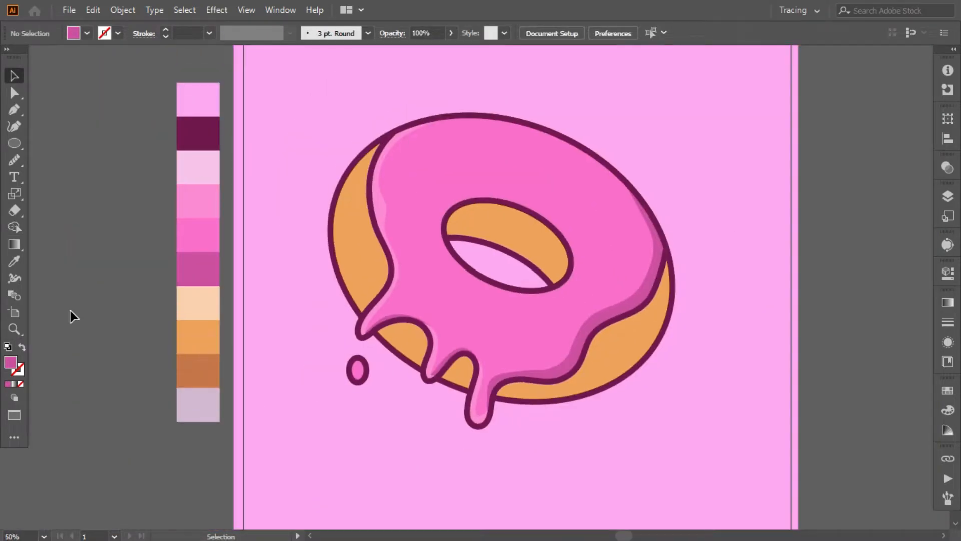
scroll(70, 315, up, 1)
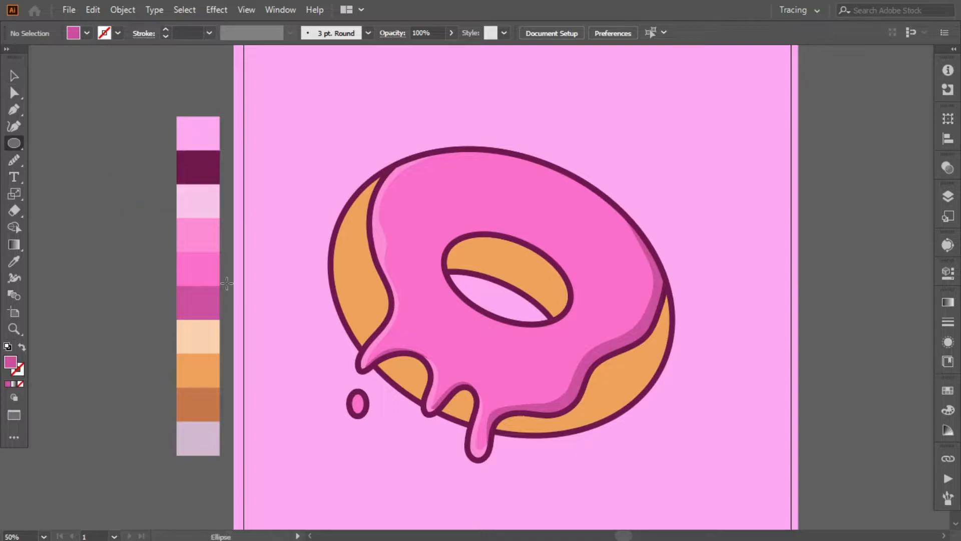
key(ctrl+plus)
key(ctrl+plus)
drag(455, 88, 377, 107)
click(380, 105)
mouse_move(453, 106)
mouse_down()
mouse_move(474, 115)
mouse_move(441, 135)
mouse_move(513, 140)
mouse_up()
key(ctrl+z)
key(ctrl+z)
key(ctrl+z)
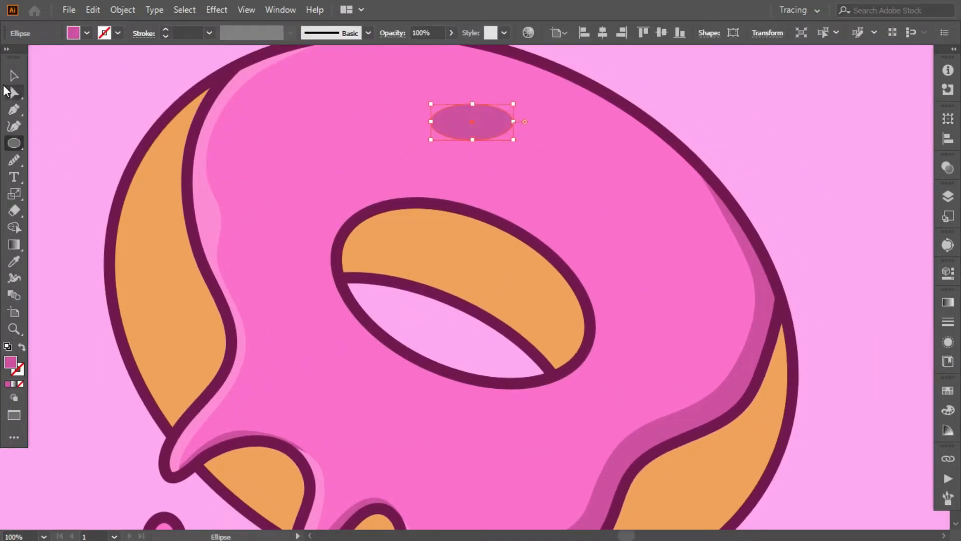
- Fill the ellipse with the light pink sampled from the colour palette
click(14, 261)
drag(30, 271, 129, 299)
click(328, 260)
click(85, 266)
- Tilt the light pink ellipse and reshape it into a curved highlight above the donut hole
click(14, 76)
click(216, 117)
drag(621, 193, 659, 185)
click(14, 92)
mouse_move(589, 190)
mouse_down()
mouse_move(628, 190)
mouse_move(628, 166)
mouse_move(651, 175)
mouse_up()
click(14, 76)
click(225, 130)
- Adjust the highlight's rotation and place a copy of it on the icing below the donut hole
scroll(639, 101, down, 5)
click(639, 100)
drag(665, 78, 678, 95)
scroll(656, 90, down, 1)
drag(623, 82, 515, 376)
- Try a third copy of the highlight on the icing beside the hole's right end, and delete it
drag(544, 373, 811, 269)
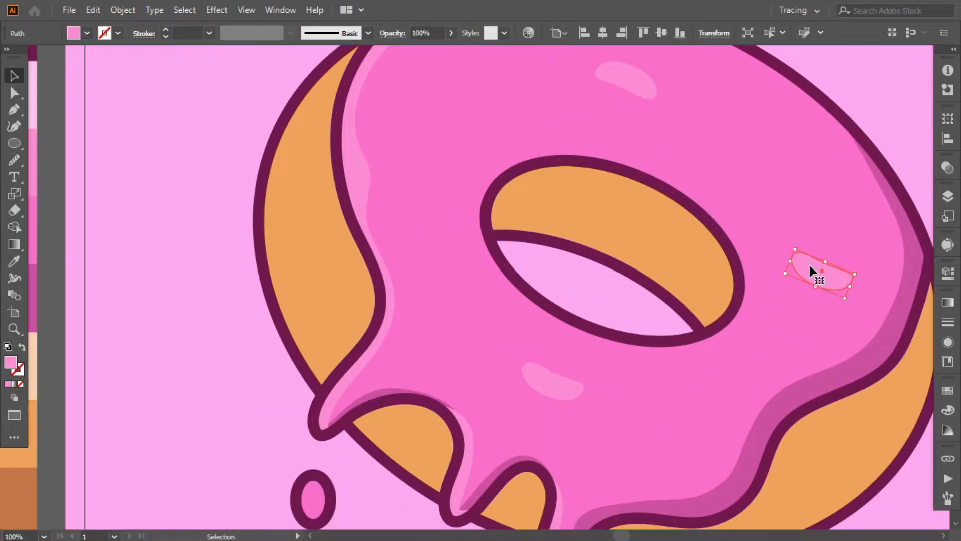
key(Delete)
key(ctrl+minus)
key(ctrl+minus)
key(ctrl+minus)
- Draw a highlight shape over the dough's left edge with the Pen tool and fill it with the palette's light peach
key(ctrl+equal)
key(ctrl+equal)
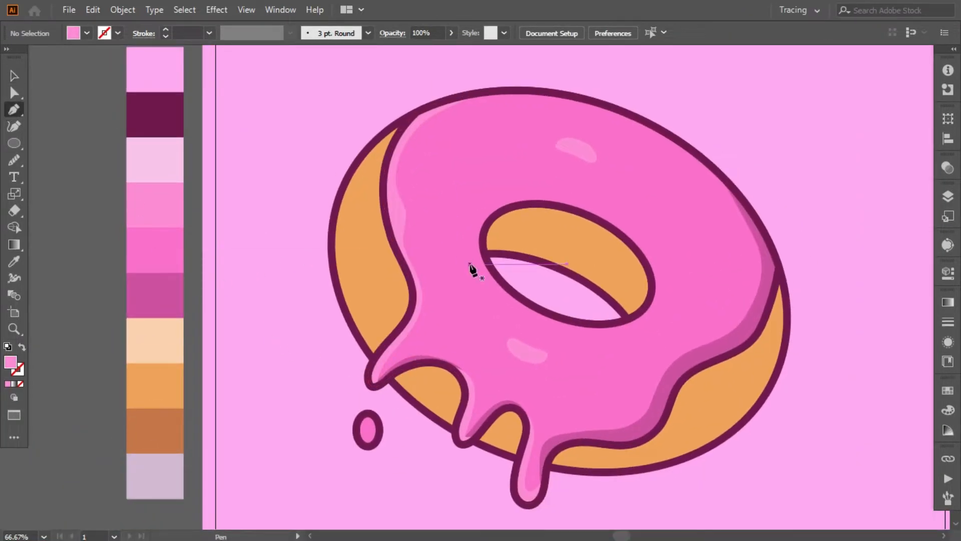
scroll(364, 324, up, 1)
click(402, 144)
drag(344, 251, 346, 329)
click(379, 380)
drag(277, 230, 290, 170)
drag(356, 122, 387, 119)
click(407, 122)
click(129, 353)
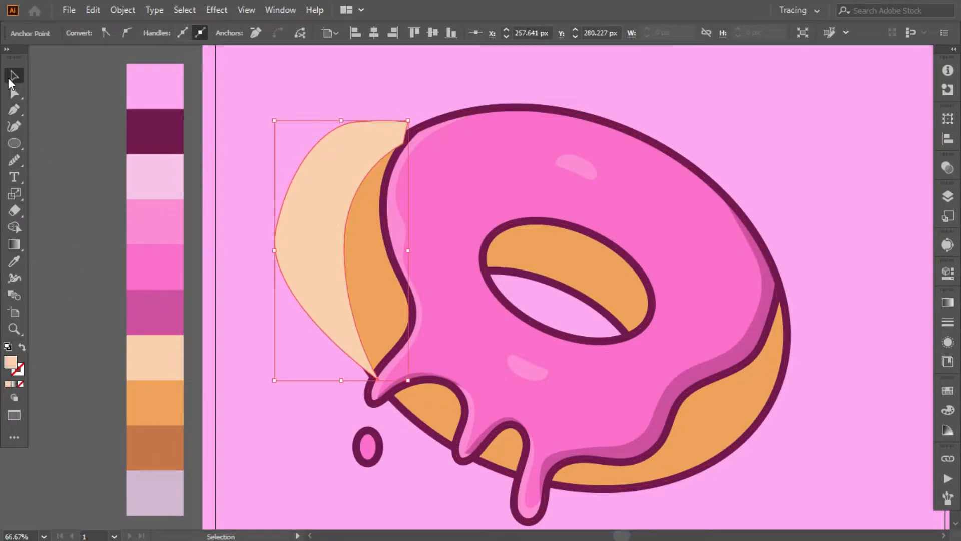
- Trim the light peach highlight to the donut's outer edge with Shape Builder and adjust its inner curve
key(v)
shift+click(378, 293)
key(shift+m)
alt+click(311, 219)
click(14, 93)
click(344, 249)
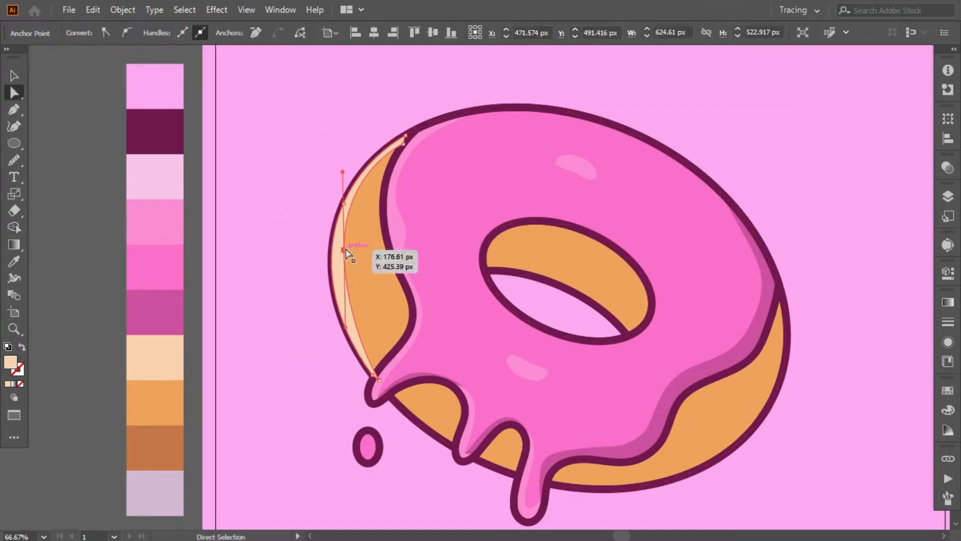
drag(348, 176, 348, 177)
click(179, 208)
- Arrange the light peach highlight above the orange dough and beneath the dark outlines
right_click(335, 213)
mouse_move(393, 448)
click(526, 494)
key(ctrl+])
key(ctrl+shift+a)
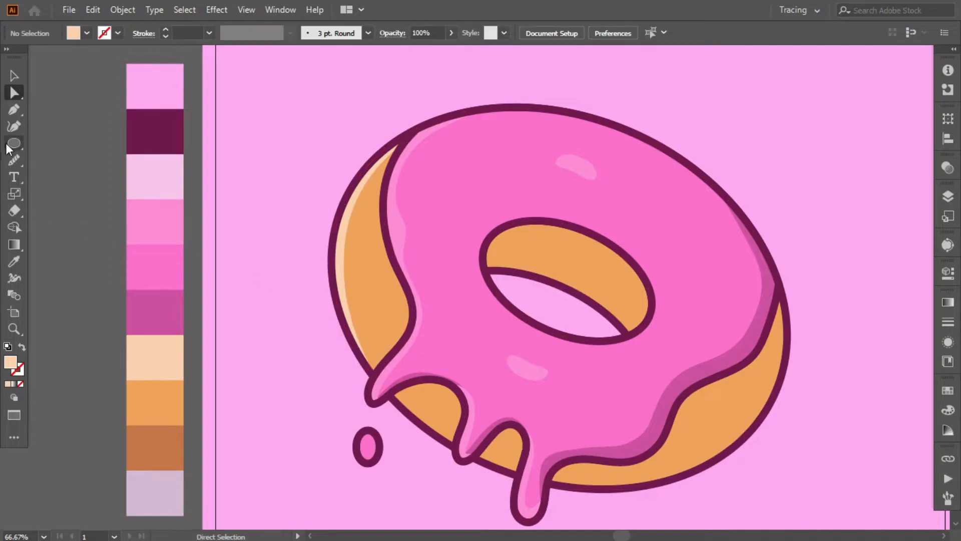
- Draw a light peach highlight shape over the dough between the left and middle drips with the Pen tool
scroll(274, 328, down, 2)
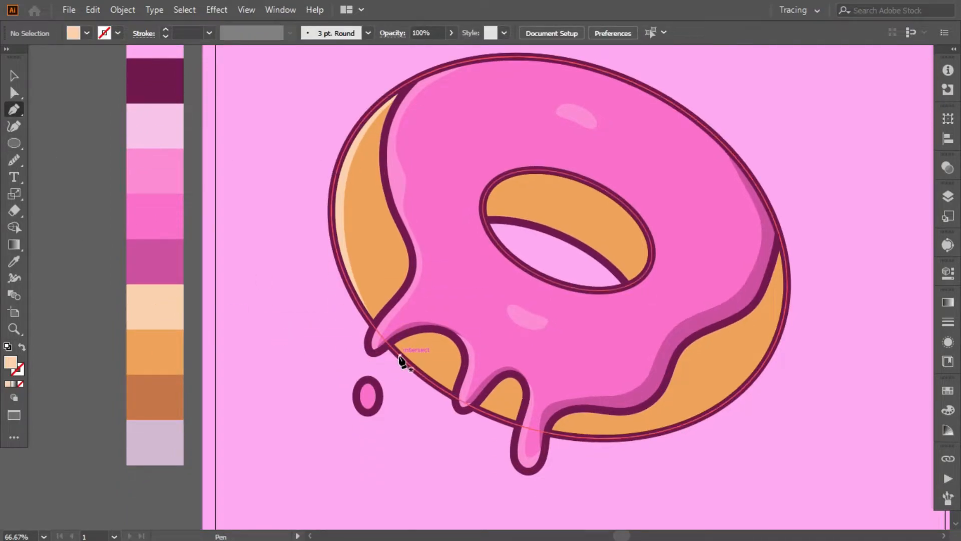
click(399, 354)
click(462, 338)
key(ctrl+z)
drag(471, 352, 523, 361)
drag(435, 306, 383, 345)
click(383, 349)
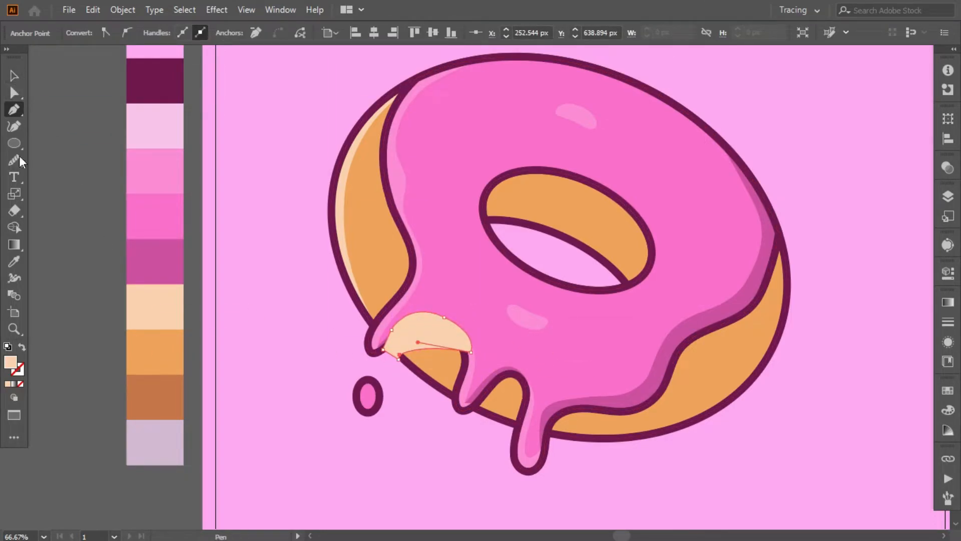
- Fill the shape between the left and middle drips with the palette's brown and arrange it above the orange dough, beneath the icing
click(159, 397)
key(v)
right_click(428, 332)
mouse_move(492, 264)
click(597, 308)
key(ctrl+bracketright)
key(ctrl+bracketright)
- Trim the brown shadow between the left and middle drips to the donut's outer edge with Shape Builder
shift+click(371, 242)
click(14, 226)
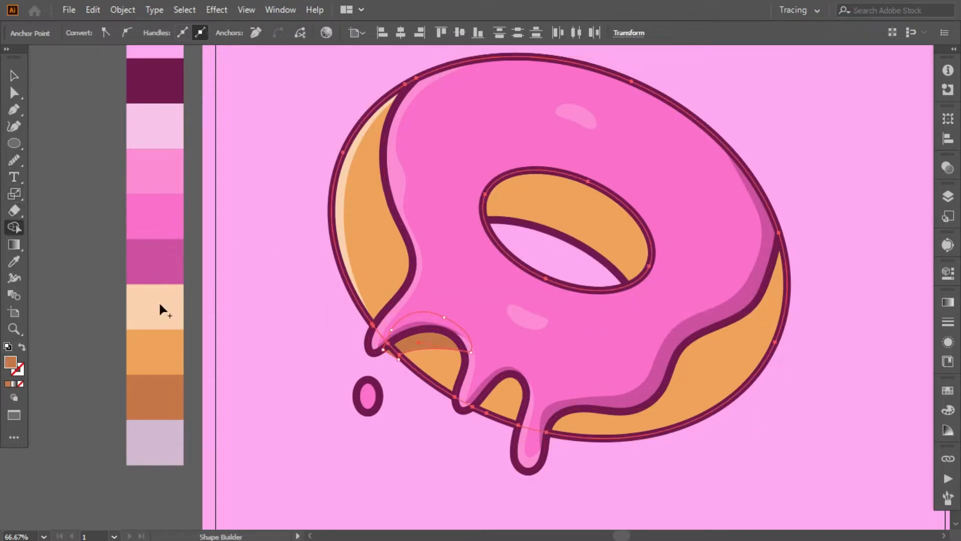
alt+click(393, 354)
click(15, 75)
click(263, 231)
- Draw a large shadow shape with the Pen tool over the dough from the middle drip to the right edge and fill it with the palette's brown
scroll(262, 231, down, 1)
click(14, 109)
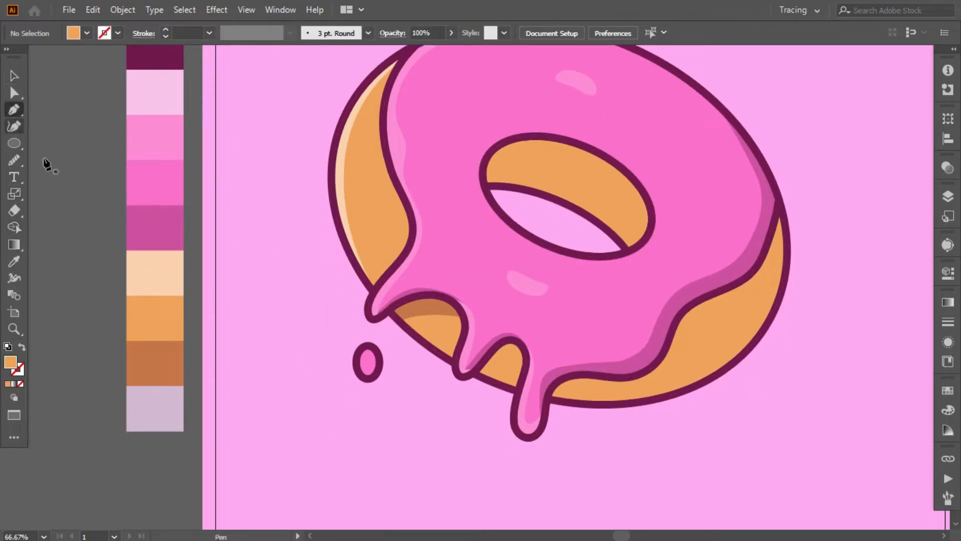
drag(411, 437, 329, 441)
click(387, 379)
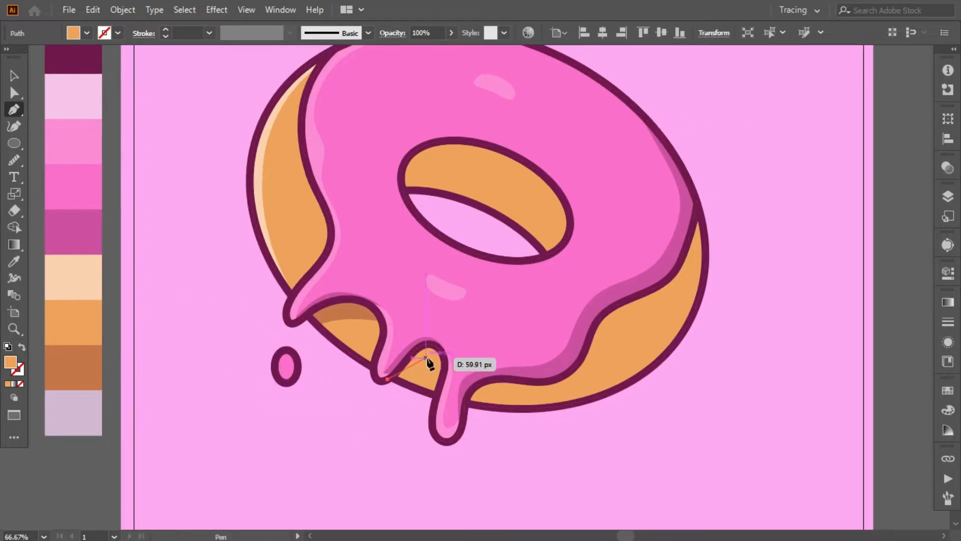
drag(439, 361, 440, 362)
click(433, 401)
drag(515, 442, 545, 446)
drag(672, 443, 720, 397)
drag(736, 332, 742, 267)
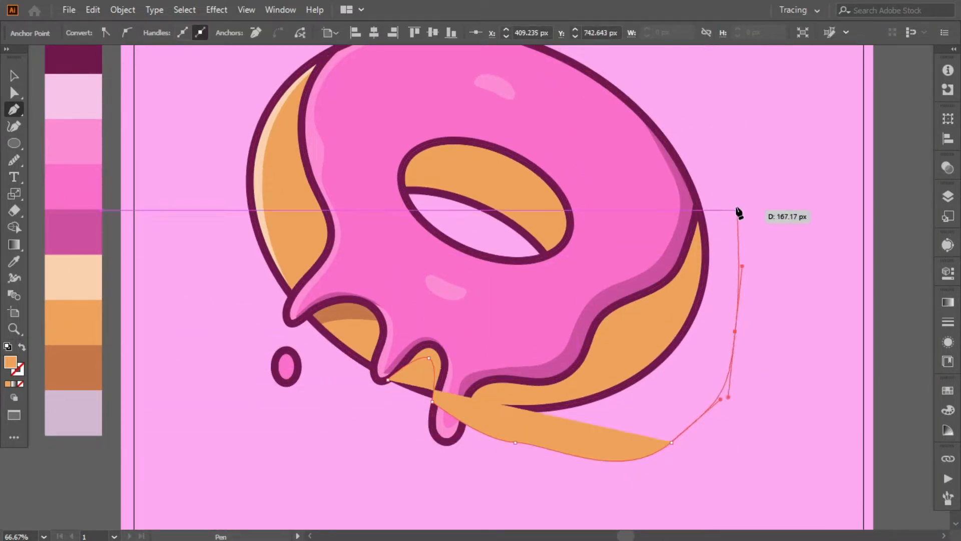
drag(736, 211, 728, 194)
drag(702, 178, 699, 181)
drag(622, 251, 602, 269)
drag(478, 300, 491, 301)
drag(432, 299, 430, 308)
click(66, 364)
- Trim the large brown shadow to the donut's outer edge with Shape Builder
click(14, 76)
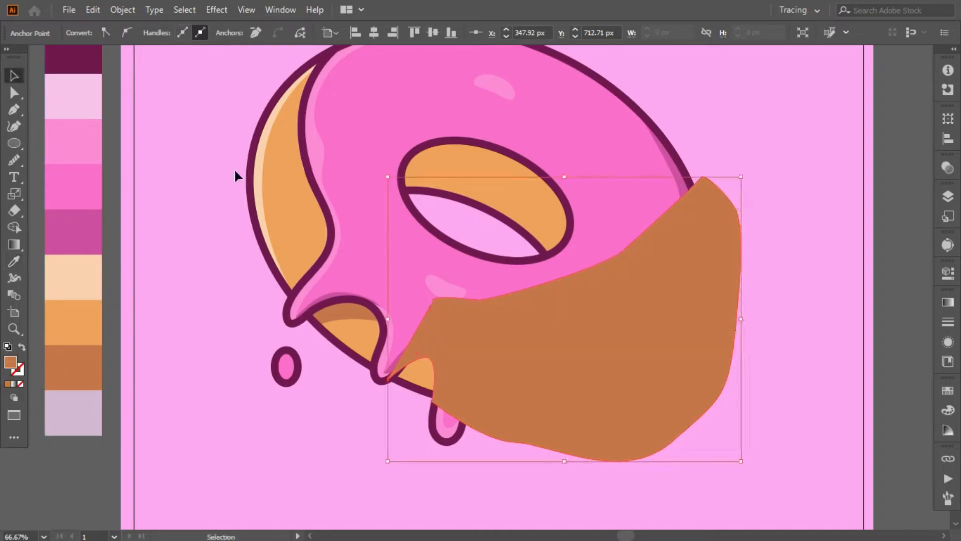
shift+click(278, 173)
click(14, 228)
alt+click(476, 427)
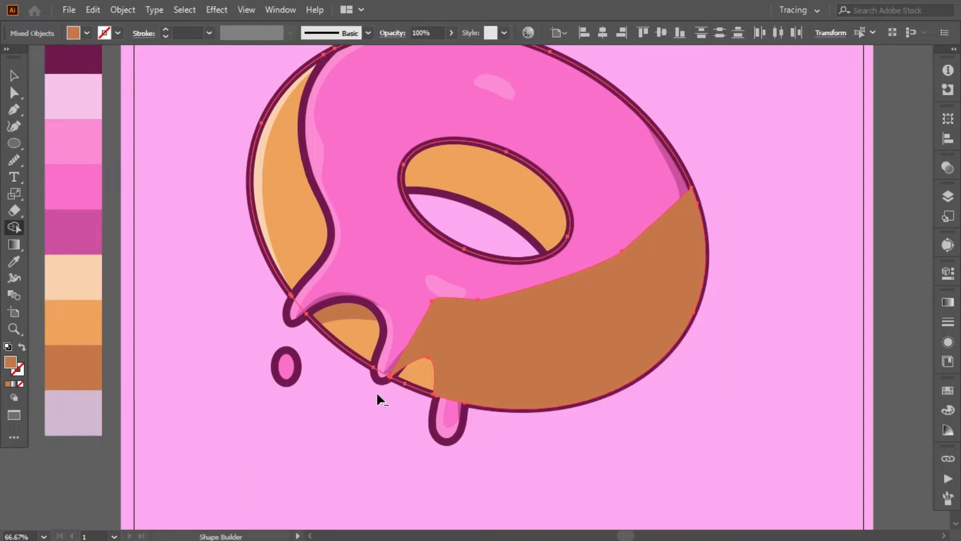
- Arrange the large brown shadow above the orange dough and beneath the icing and outlines
click(14, 76)
click(200, 187)
right_click(589, 368)
mouse_move(645, 299)
click(759, 345)
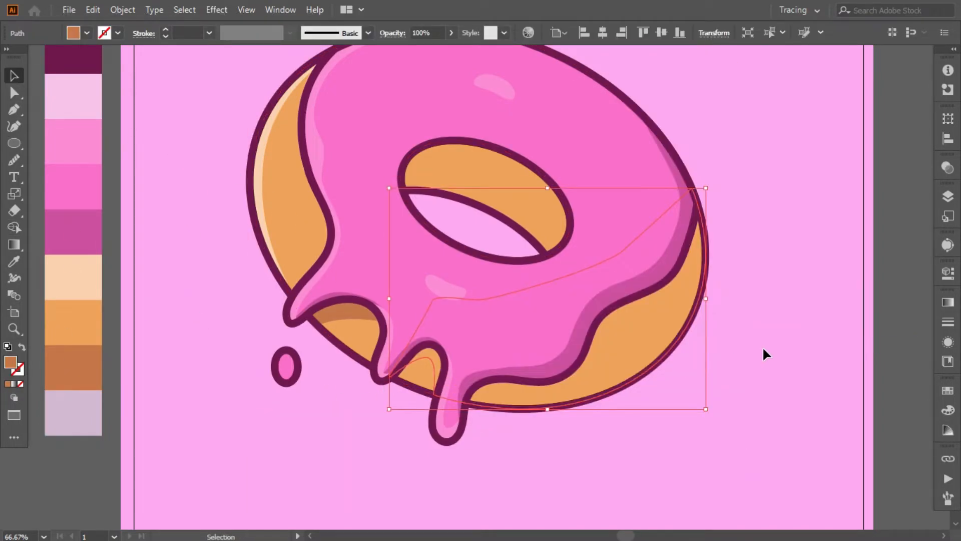
click(762, 347)
- Try a curved brown shadow on the hole's inner wall, drawn with the Pen tool and trimmed with Shape Builder
scroll(762, 346, up, 2)
click(14, 109)
click(404, 233)
drag(458, 221, 492, 224)
drag(514, 291, 514, 324)
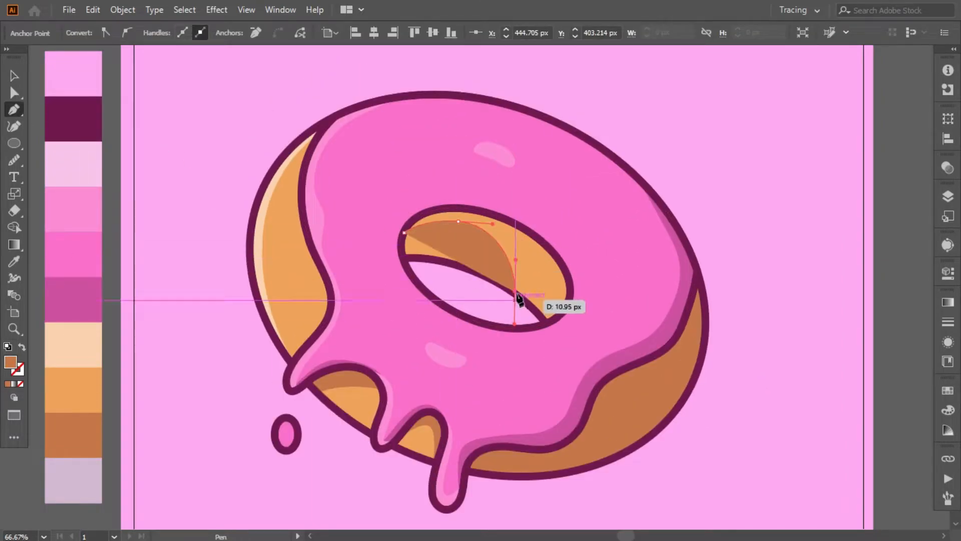
click(404, 232)
click(14, 78)
shift+click(533, 262)
click(16, 228)
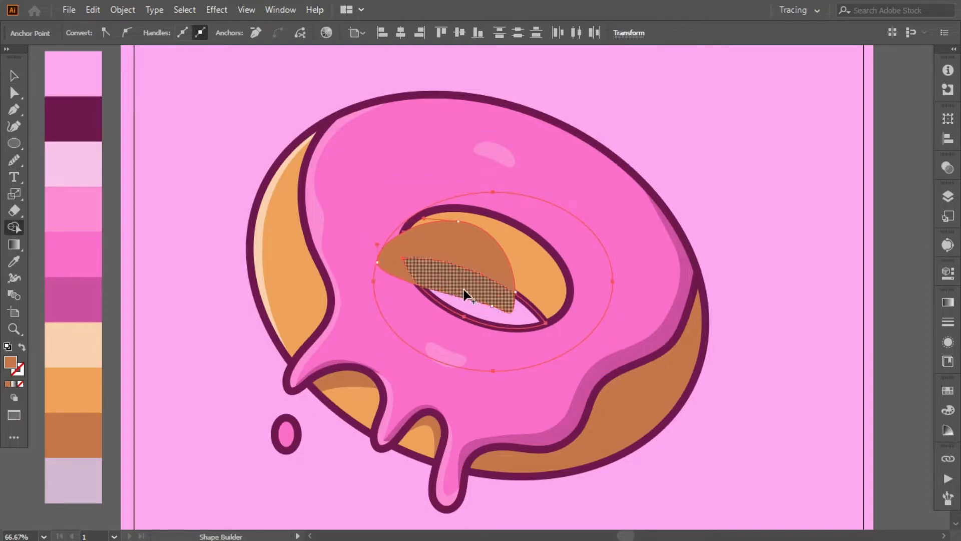
alt+click(464, 294)
- Arrange the curved brown shadow beneath the icing inside the hole, then delete it
click(18, 78)
right_click(423, 212)
mouse_move(461, 446)
click(601, 492)
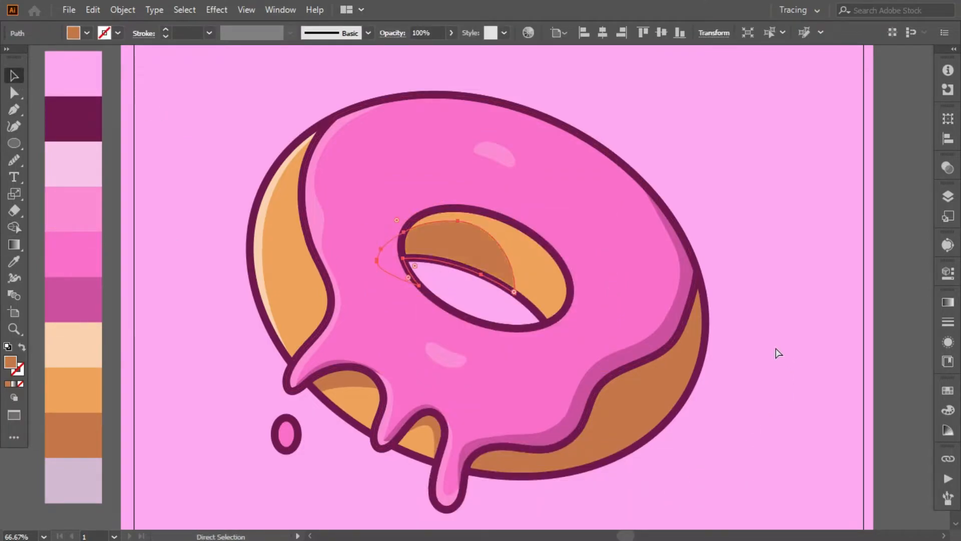
click(756, 343)
scroll(756, 343, down, 2)
scroll(753, 337, up, 2)
click(487, 249)
key(Delete)
- Draw a brown shadow shape with the Pen tool over the left part of the hole's inner wall, following the hole's lower outline
click(15, 110)
click(405, 210)
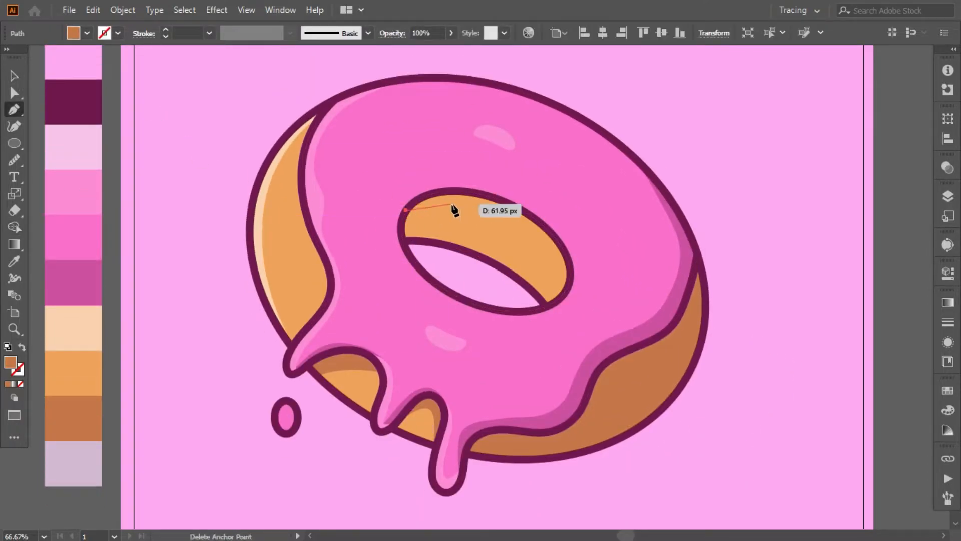
drag(481, 209, 533, 227)
key(ctrl+z)
drag(475, 255, 484, 274)
click(474, 256)
drag(403, 240, 364, 246)
key(ctrl+z)
click(405, 210)
- Arrange the hole's brown shadow above the orange dough and beneath the icing and outlines
right_click(445, 226)
mouse_move(487, 446)
click(637, 492)
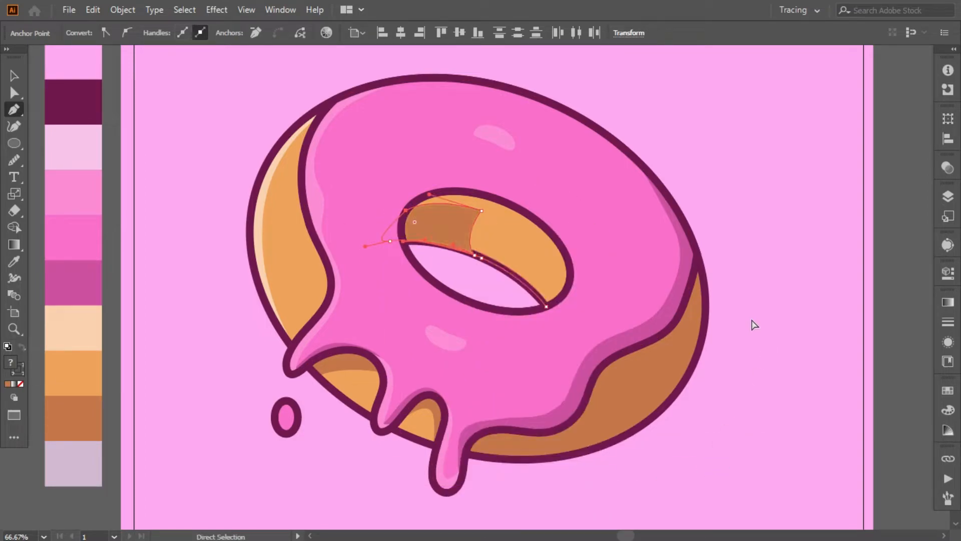
click(173, 108)
right_click(427, 229)
click(621, 492)
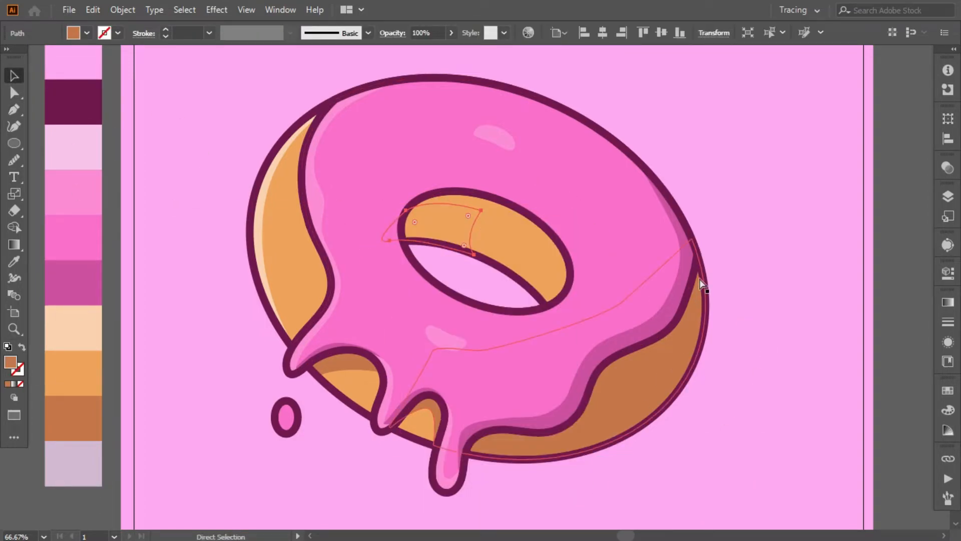
key(ctrl+])
click(712, 192)
scroll(171, 335, down, 1)
scroll(171, 334, up, 1)
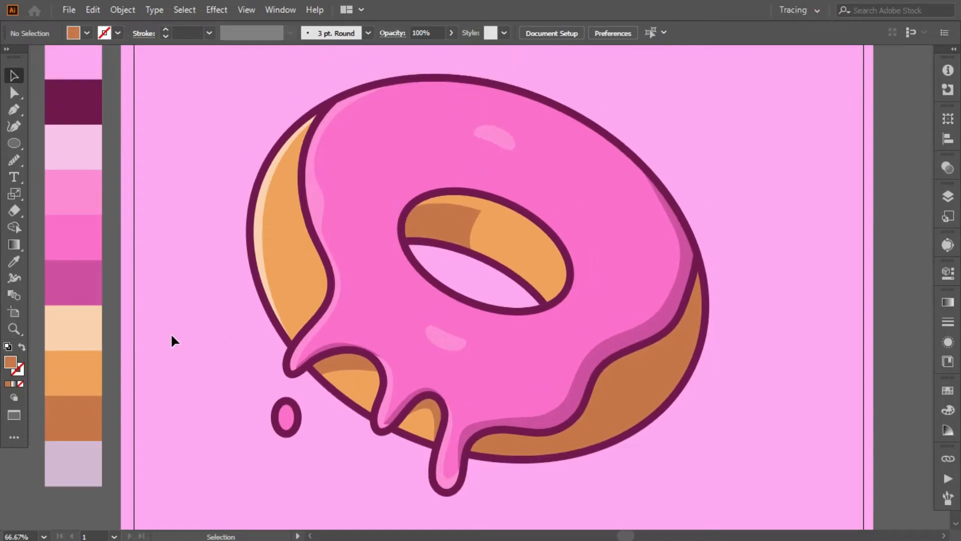
- Draw a curved highlight shape along the left side of the separate icing drop with the Pen tool
scroll(171, 335, down, 1)
click(14, 110)
scroll(242, 335, down, 1)
key(ctrl+plus)
key(ctrl+plus)
drag(178, 377, 389, 273)
click(275, 295)
drag(255, 318, 233, 320)
click(259, 360)
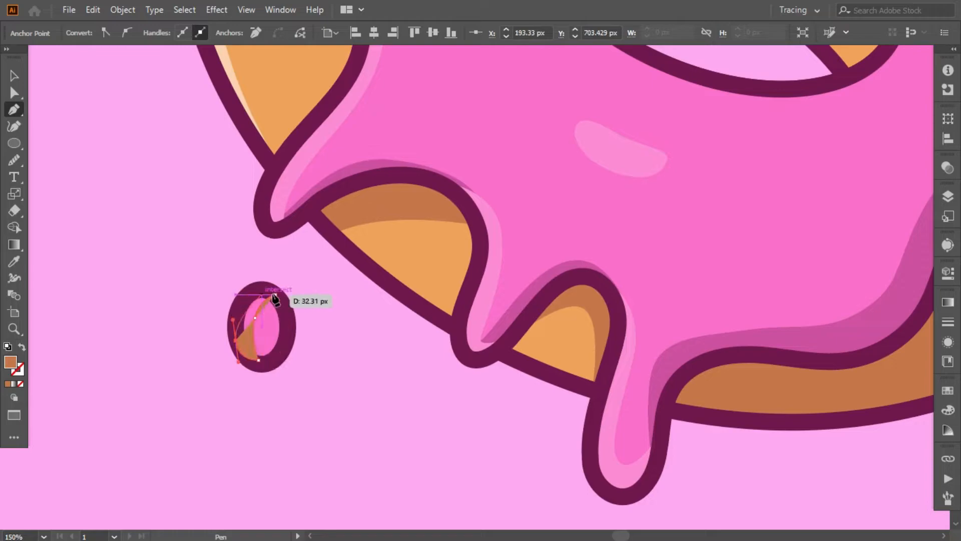
- Match the drop's highlight to the icing's light pink highlight and arrange it beneath the drop's dark outline
click(284, 195)
right_click(235, 347)
mouse_move(275, 274)
click(425, 320)
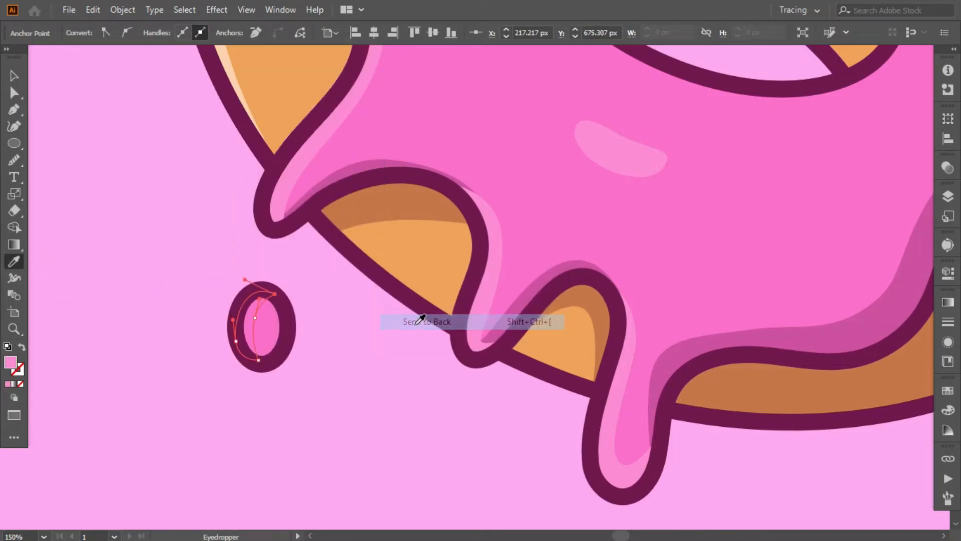
click(96, 178)
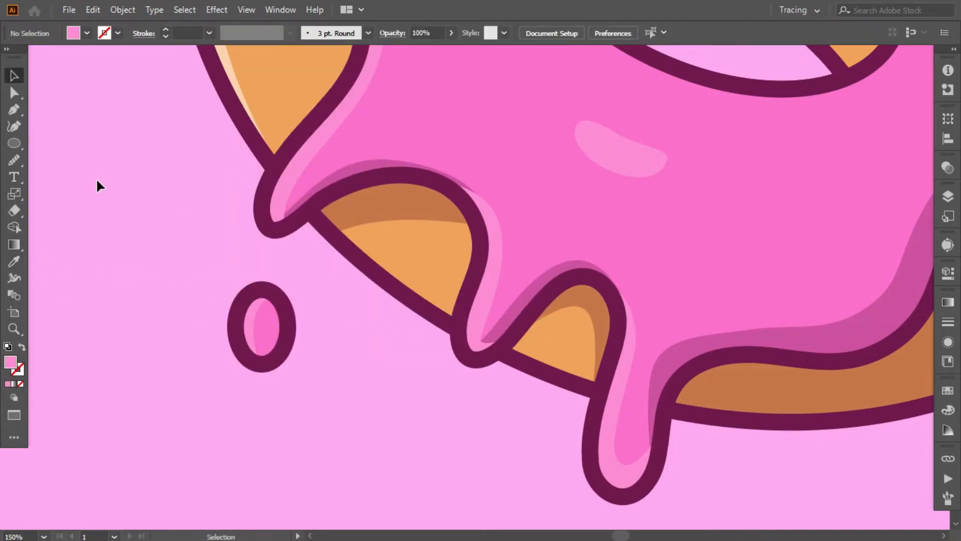
- Draw a shadow shape along the icing drop's lower right side with the Pen tool and match it to the icing's dark pink shadow
click(14, 109)
scroll(281, 278, down, 1)
click(286, 276)
click(255, 328)
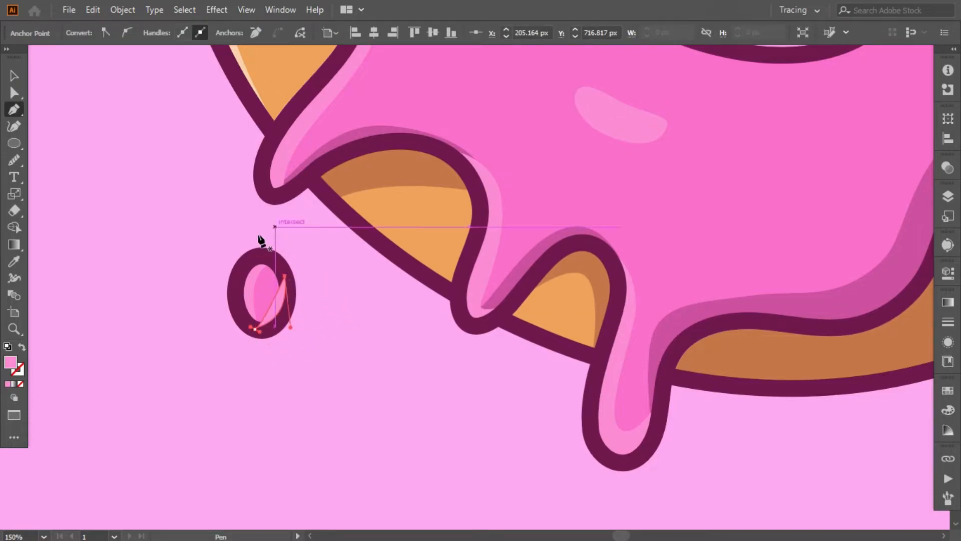
key(i)
click(370, 131)
- Arrange the drop's dark pink shadow above its pink fill and beneath its dark outline
right_click(304, 286)
mouse_move(370, 447)
click(495, 481)
right_click(279, 306)
click(472, 481)
click(108, 221)
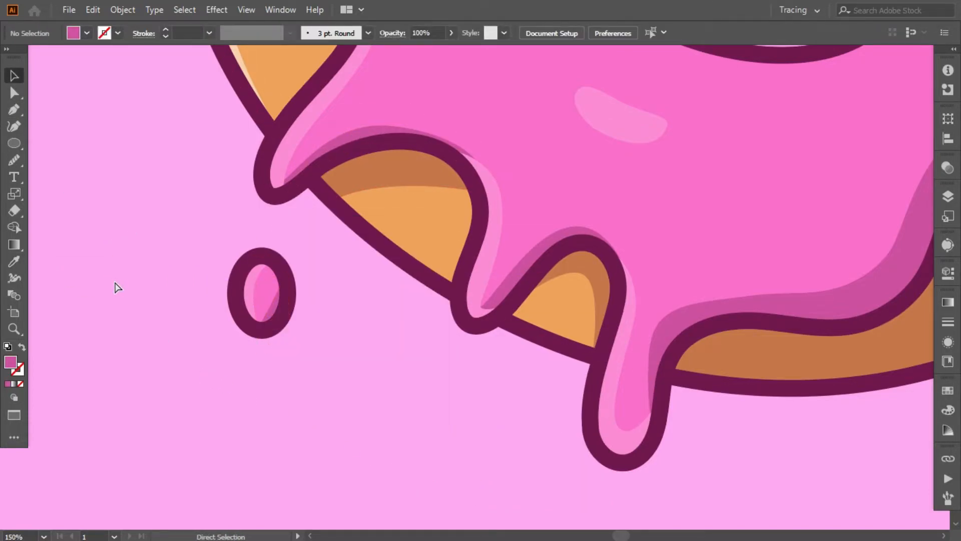
- Draw a short vertical line left of the donut for a sprinkle, with a red ff244e stroke and no fill
key(ctrl+0)
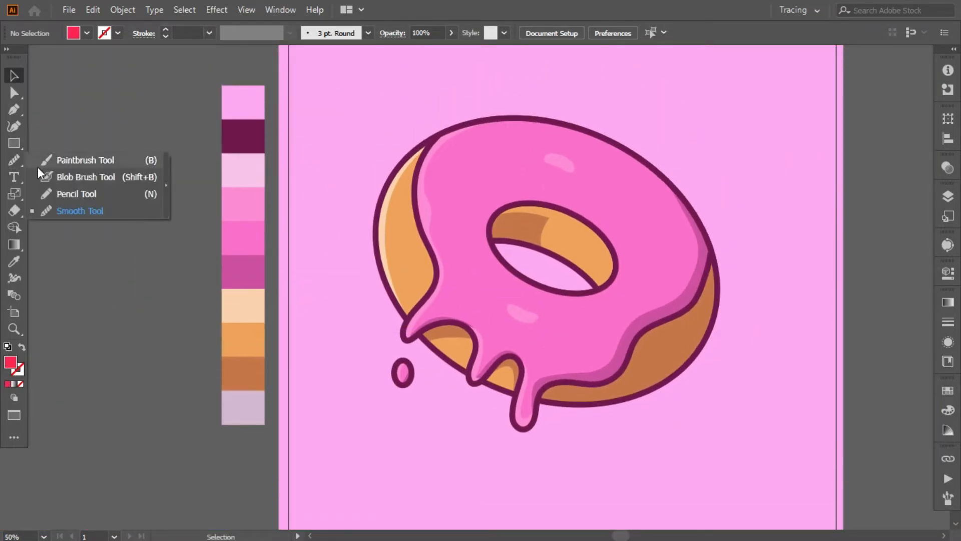
click(14, 143)
click(90, 210)
drag(557, 274, 313, 300)
key(v)
key(F6)
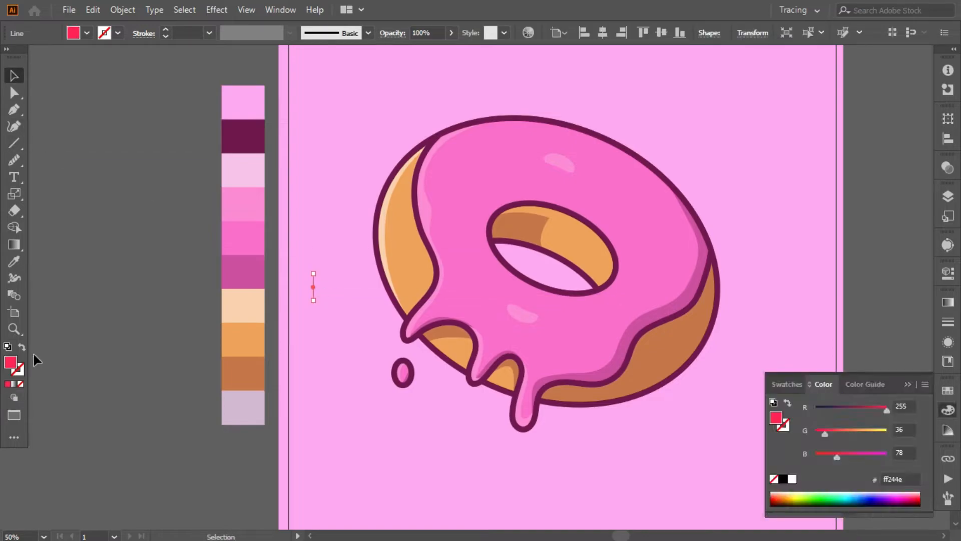
click(22, 347)
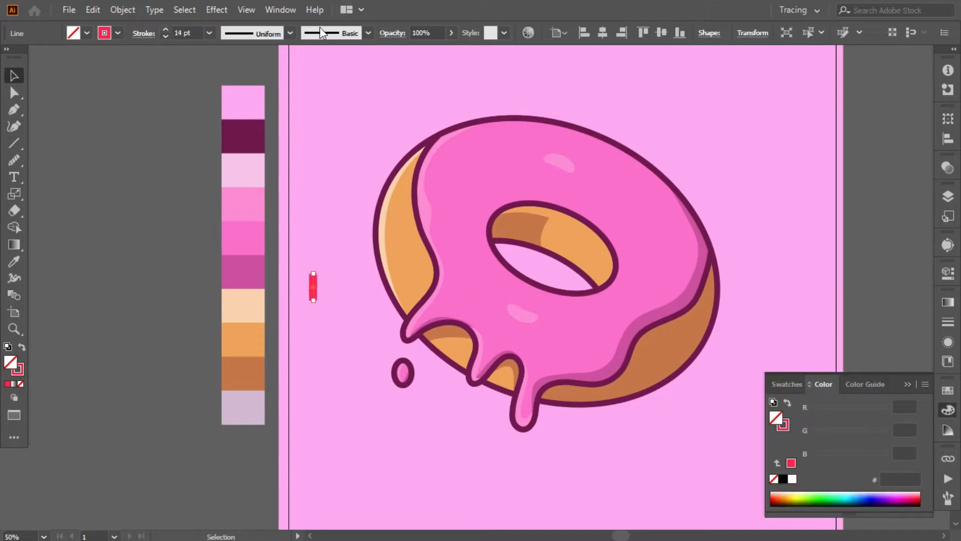
- Give the red line rounded stroke ends and move it onto the icing's upper left area
click(143, 33)
click(72, 71)
click(154, 305)
click(154, 305)
mouse_move(314, 287)
mouse_down()
mouse_move(491, 166)
mouse_move(463, 142)
mouse_up()
- Rotate the red sprinkle to a slight downward slant on the upper left icing
click(98, 145)
click(491, 167)
click(175, 168)
scroll(175, 168, up, 1)
click(486, 197)
drag(502, 208, 496, 204)
click(170, 169)
scroll(170, 170, down, 1)
click(495, 186)
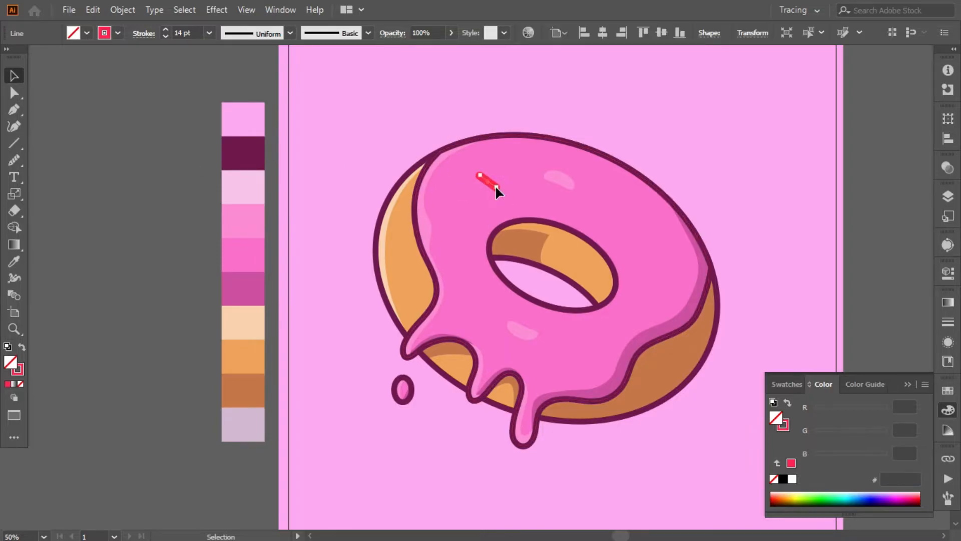
- Place a copy of the red sprinkle on the icing below the hole and adjust the stroke to a stronger red
mouse_move(482, 175)
mouse_down()
mouse_move(474, 177)
mouse_move(485, 290)
mouse_move(623, 205)
mouse_move(571, 347)
mouse_up()
double_click(18, 368)
click(870, 165)
click(129, 155)
- Place sprinkle copies on the icing above the hole and recolour the one nearest the hole yellow
drag(500, 185, 559, 178)
click(350, 194)
click(526, 199)
shift+click(566, 179)
key(ctrl+z)
shift+click(528, 199)
double_click(783, 425)
drag(743, 301, 752, 318)
click(871, 166)
- Set the stroke colour of the sprinkle over the upper icing highlight to yellow f9c23a
click(349, 240)
click(565, 189)
key(ctrl+z)
click(564, 179)
double_click(21, 368)
drag(686, 164, 676, 163)
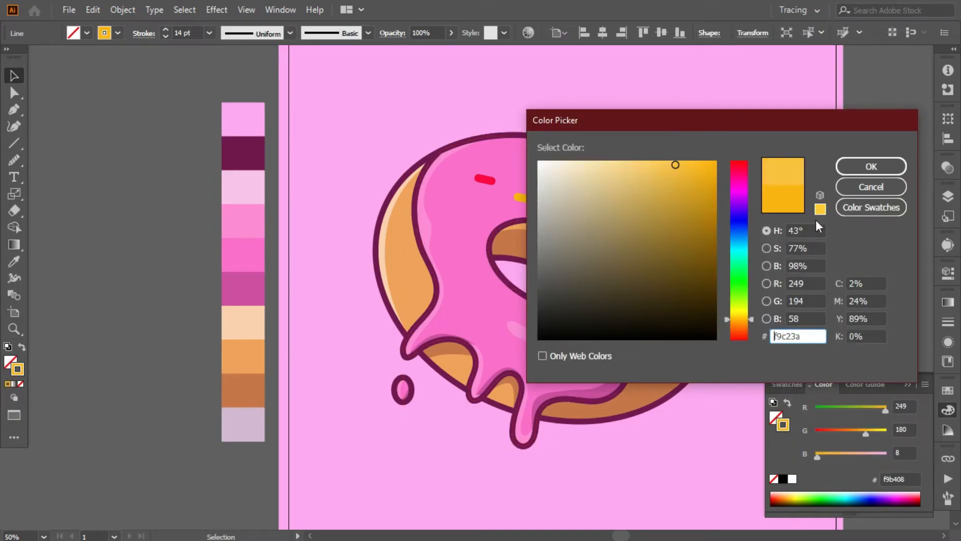
click(871, 166)
- Match the yellow sprinkle above the hole to the f9c23a one and place a copy on the icing below the hole
click(527, 198)
key(i)
click(558, 171)
key(v)
click(350, 175)
scroll(448, 173, down, 1)
mouse_move(521, 181)
mouse_down()
mouse_move(506, 299)
mouse_move(494, 293)
mouse_up()
click(351, 260)
- Place a sprinkle copy on the icing left of the hole and set its stroke colour to blue 3cb4f7
mouse_move(524, 182)
mouse_down()
mouse_move(636, 223)
mouse_move(468, 212)
mouse_up()
double_click(20, 370)
text(3cb4f7)
key(Return)
click(165, 219)
click(161, 235)
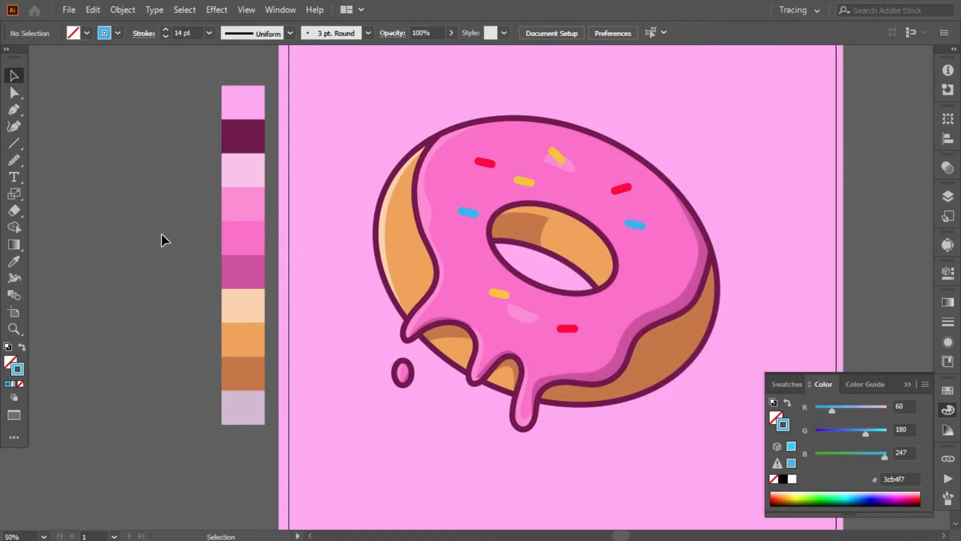
- Place a blue sprinkle copy right of the hole and a yellow one below the lower highlight, and recolour both white
mouse_move(637, 229)
mouse_down()
mouse_move(639, 263)
mouse_move(657, 269)
mouse_up()
drag(500, 294, 515, 331)
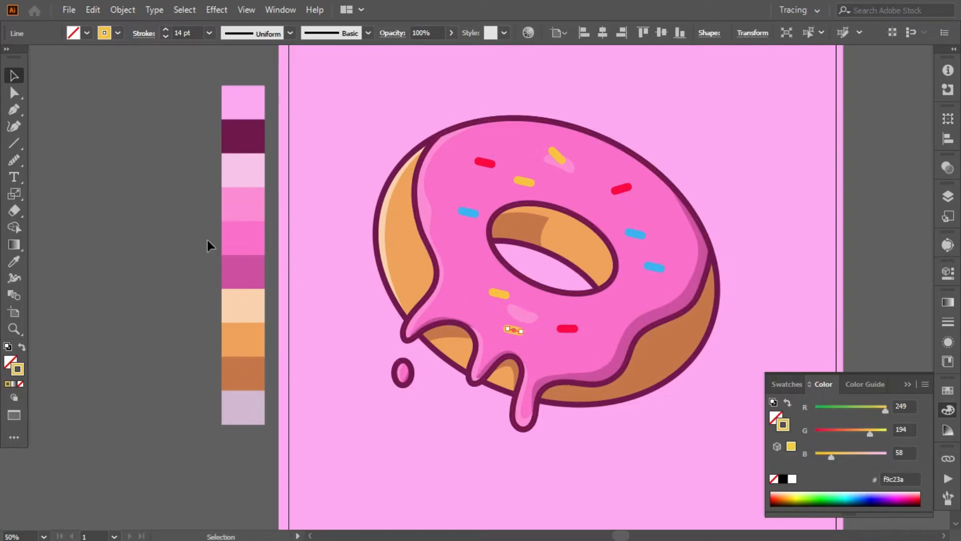
click(216, 243)
click(516, 330)
shift+click(653, 267)
double_click(20, 370)
drag(542, 188, 535, 157)
click(871, 166)
- Move the red sprinkle right of the hole inward and tilt the yellow sprinkle above the hole and the blue one beside it
click(197, 193)
drag(514, 328, 522, 319)
click(525, 316)
click(318, 243)
click(485, 163)
click(525, 182)
drag(538, 186, 539, 173)
click(573, 167)
drag(622, 189, 591, 189)
click(635, 234)
mouse_move(646, 238)
mouse_down()
mouse_move(633, 197)
mouse_move(633, 226)
mouse_up()
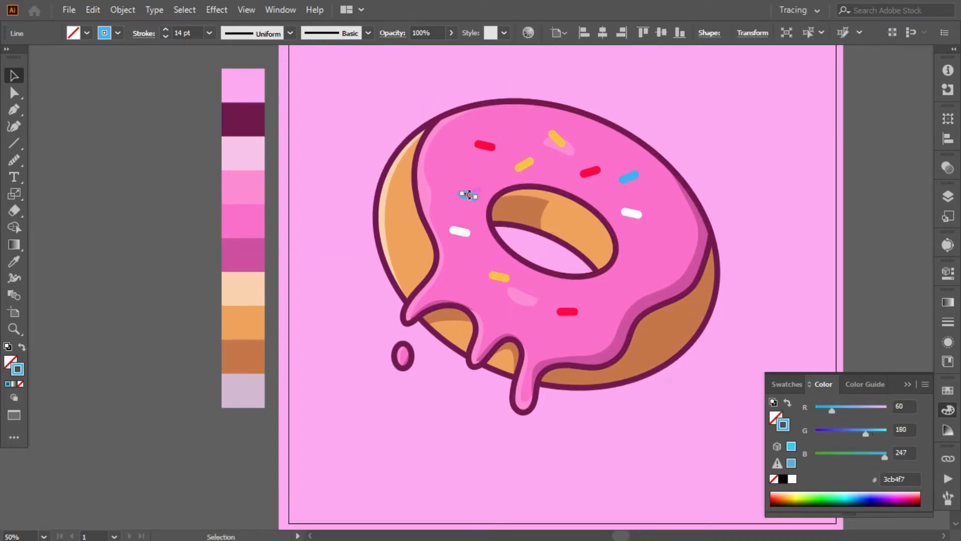
- Reposition and tilt blue, white and yellow sprinkles on the icing left of the hole
drag(478, 199, 449, 164)
click(96, 190)
drag(461, 231, 479, 179)
click(320, 190)
drag(497, 274, 452, 221)
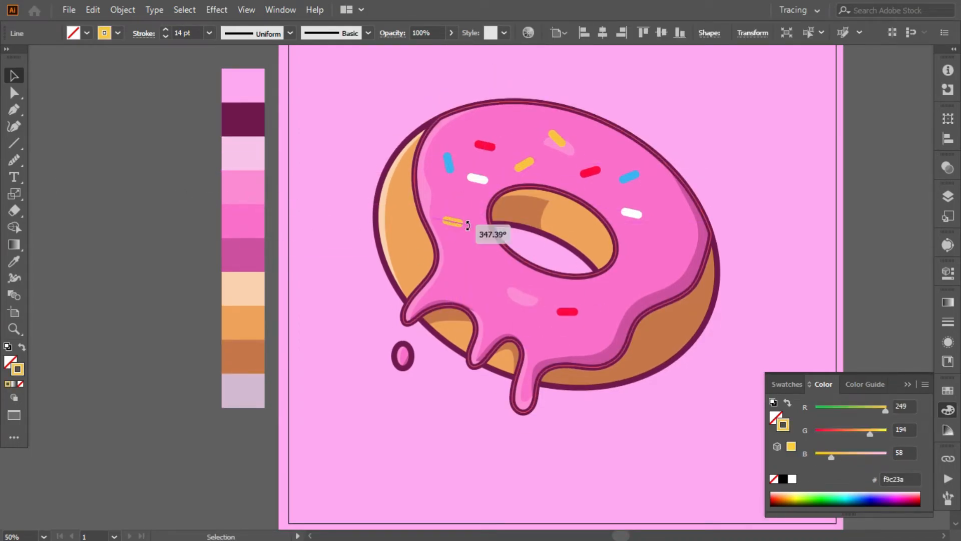
- Copy a red sprinkle to the icing left of the hole and spread out the sprinkles above and right of the hole
drag(569, 313, 474, 241)
click(163, 205)
drag(486, 146, 491, 129)
drag(557, 139, 562, 140)
drag(634, 214, 645, 229)
drag(629, 177, 642, 187)
drag(591, 172, 593, 178)
click(867, 196)
- Place a steeply tilted white sprinkle copy on the lower highlight and a diagonal red sprinkle below the hole
drag(473, 180, 506, 304)
drag(524, 300, 516, 307)
key(ctrl+shift+a)
drag(472, 240, 558, 315)
drag(574, 312, 570, 300)
key(ctrl+shift+a)
- Add two yellow sprinkle copies below and right of the hole and a blue copy on the lower left icing
drag(531, 160, 628, 292)
click(163, 232)
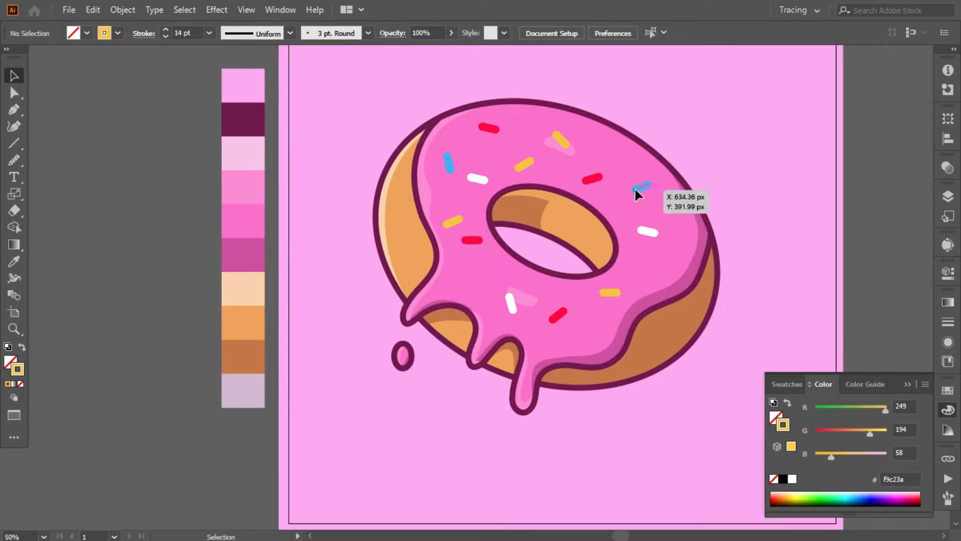
drag(635, 188, 468, 273)
click(159, 229)
scroll(614, 273, down, 1)
drag(610, 275, 651, 257)
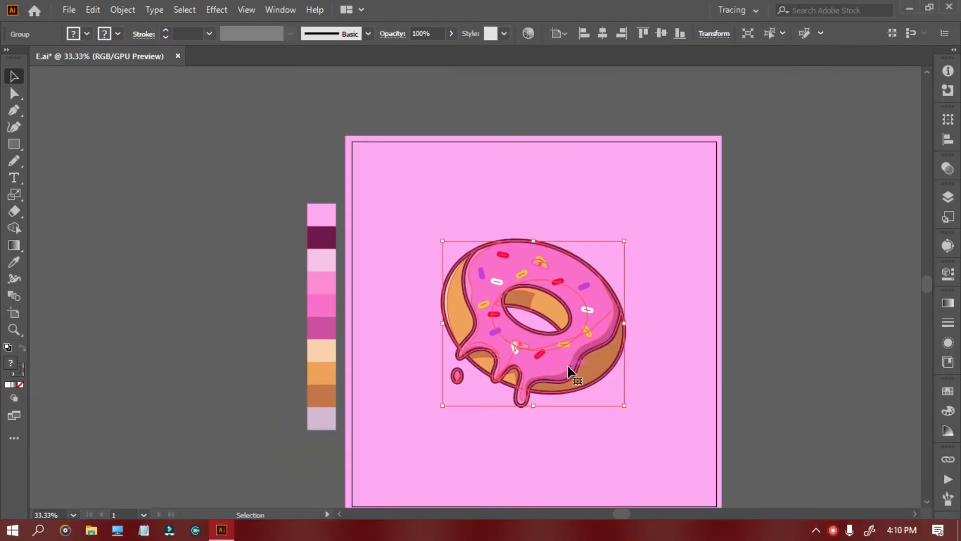
- Keep the finished donut beside the colour palette and leave only the outer ring and hole outlines on the artboard
drag(579, 357, 555, 323)
click(218, 280)
click(243, 344)
drag(278, 343, 100, 191)
right_click(194, 285)
click(241, 392)
click(290, 373)
click(529, 325)
click(674, 340)
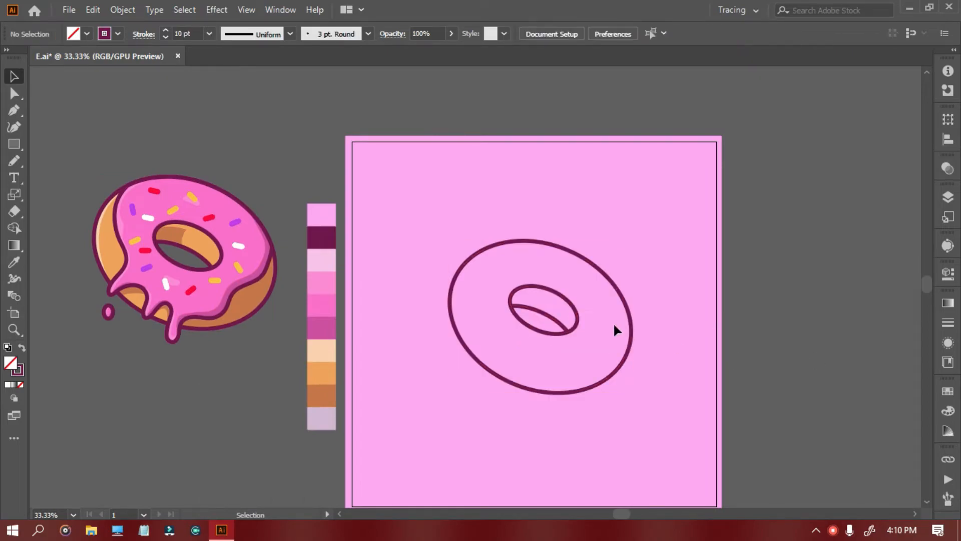
- Select the outer ring and hole outlines on the artboard and group them
click(550, 335)
shift+click(552, 319)
right_click(468, 330)
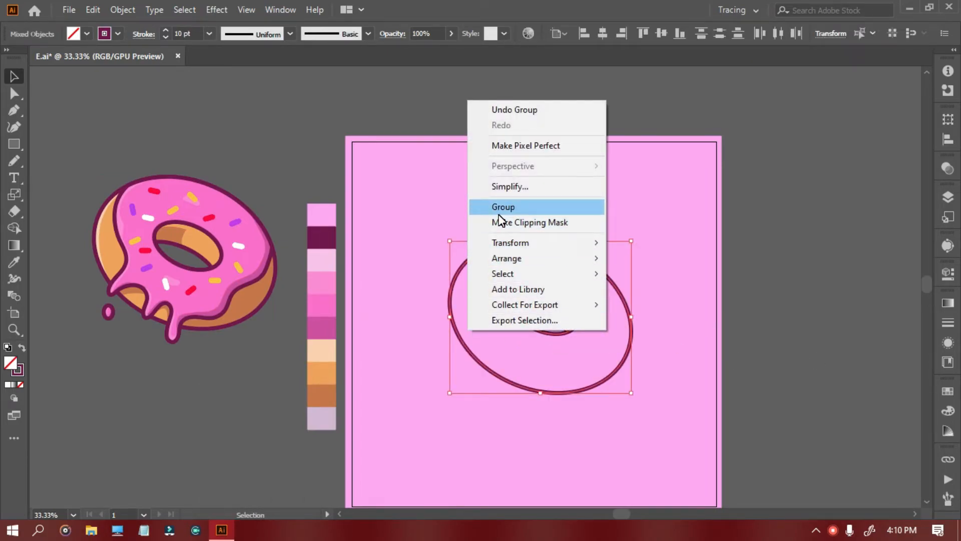
click(499, 212)
click(189, 386)
- Draw a rectangle covering the donut outlines, fill it with the palette's orange and arrange it behind the outlines
key(m)
drag(397, 205, 657, 422)
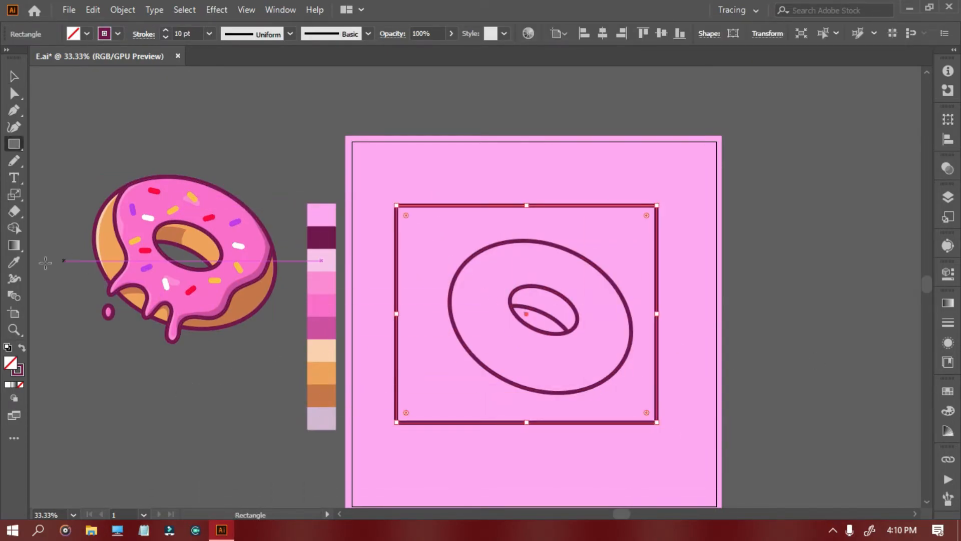
key(i)
click(322, 372)
right_click(526, 321)
mouse_move(607, 268)
click(729, 314)
- Cut the orange fill out of the donut's see-through hole opening with Shape Builder
key(v)
shift+click(451, 303)
click(14, 228)
alt+click(550, 328)
click(14, 76)
click(97, 108)
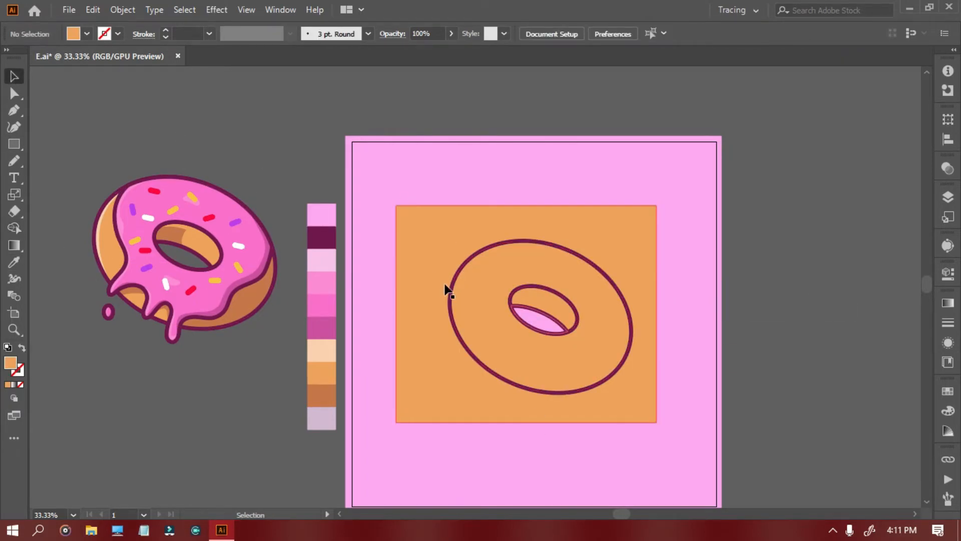
- Remove the orange area outside the donut's outer outline with Shape Builder
click(450, 292)
shift+click(425, 263)
key(shift+m)
alt+click(413, 306)
key(v)
click(145, 122)
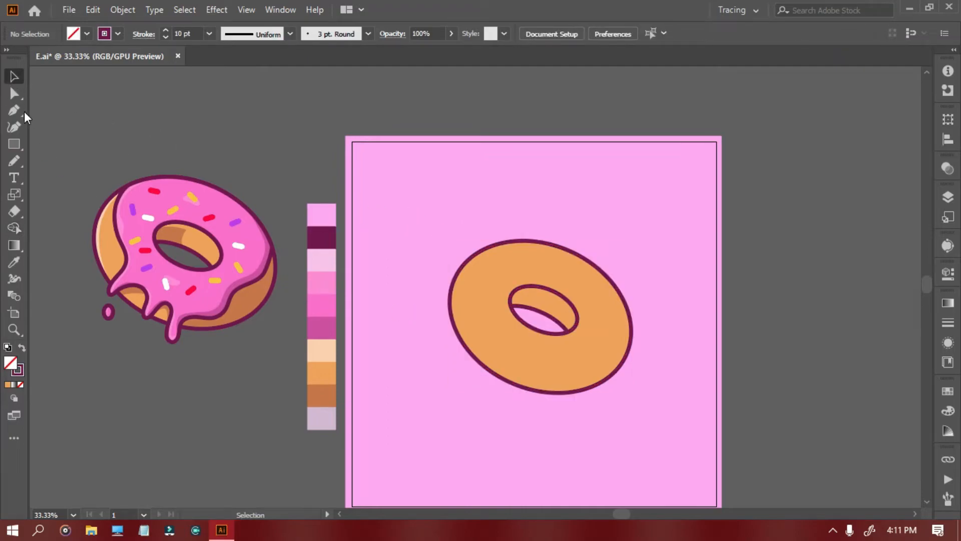
- Mirror the orange donut base horizontally
key(v)
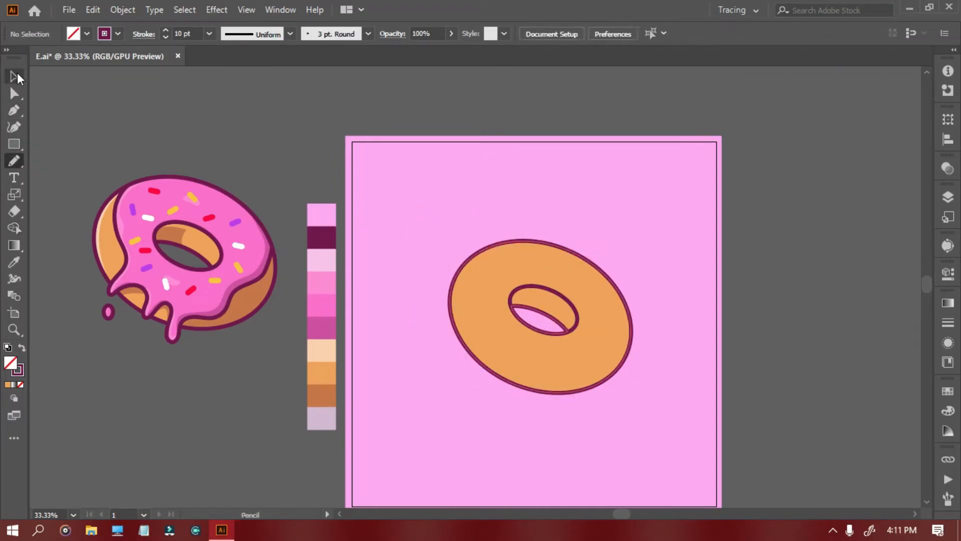
click(620, 273)
mouse_move(635, 235)
mouse_down()
mouse_move(485, 159)
mouse_move(499, 169)
mouse_up()
click(797, 303)
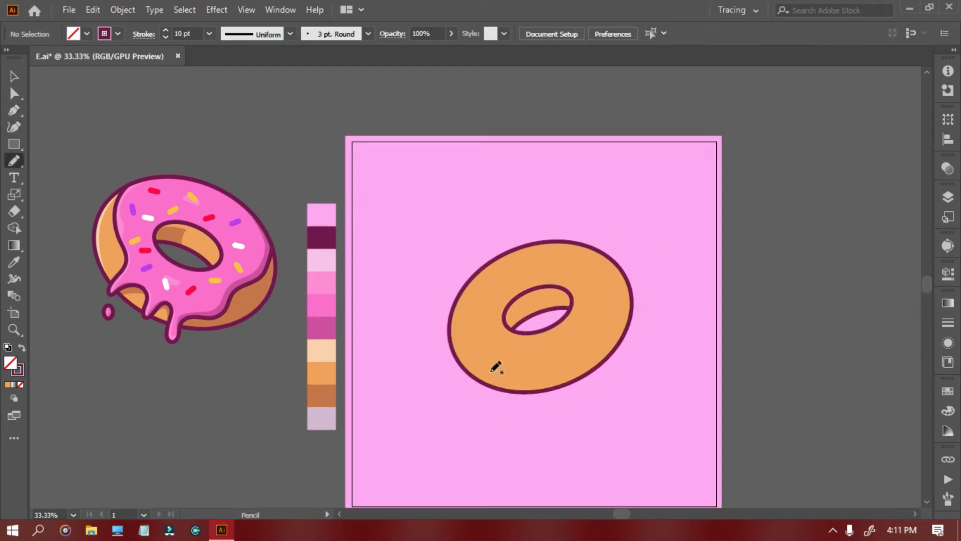
drag(485, 366, 544, 368)
key(ctrl+z)
key(ctrl+z)
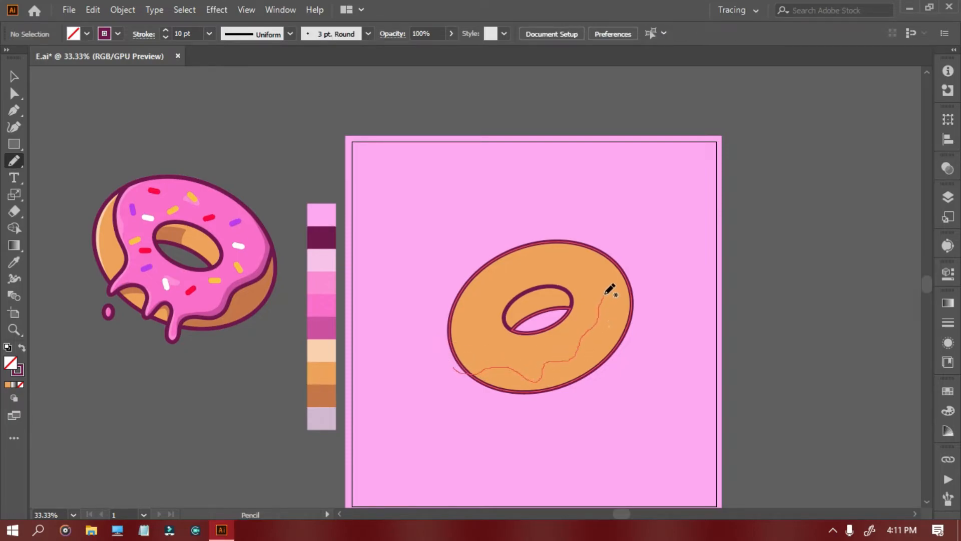
drag(448, 364, 448, 365)
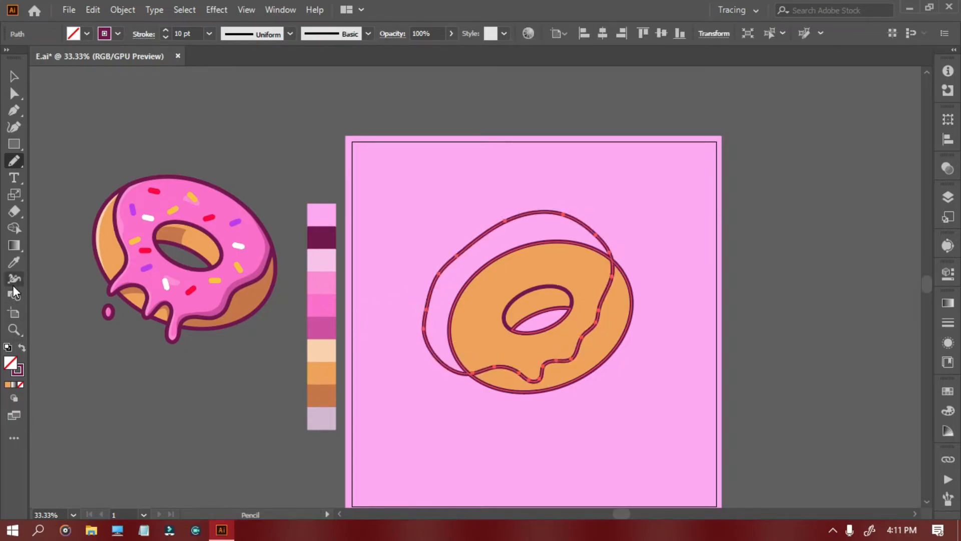
click(14, 261)
click(21, 348)
double_click(10, 363)
click(541, 161)
click(871, 186)
click(22, 347)
key(ctrl+shift+a)
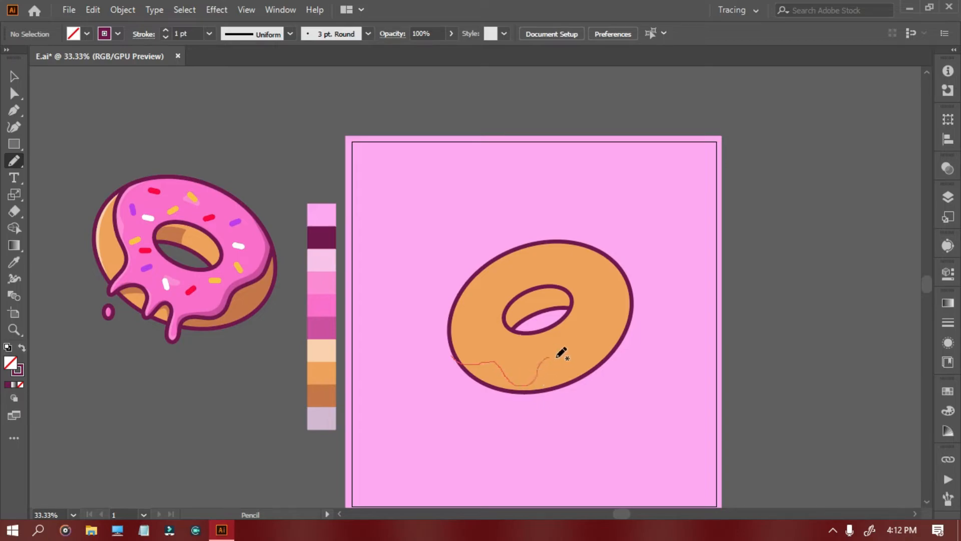
- Draw a freehand closed icing outline with a drip across the mirrored donut and set its stroke to 10 pt
drag(425, 323, 452, 358)
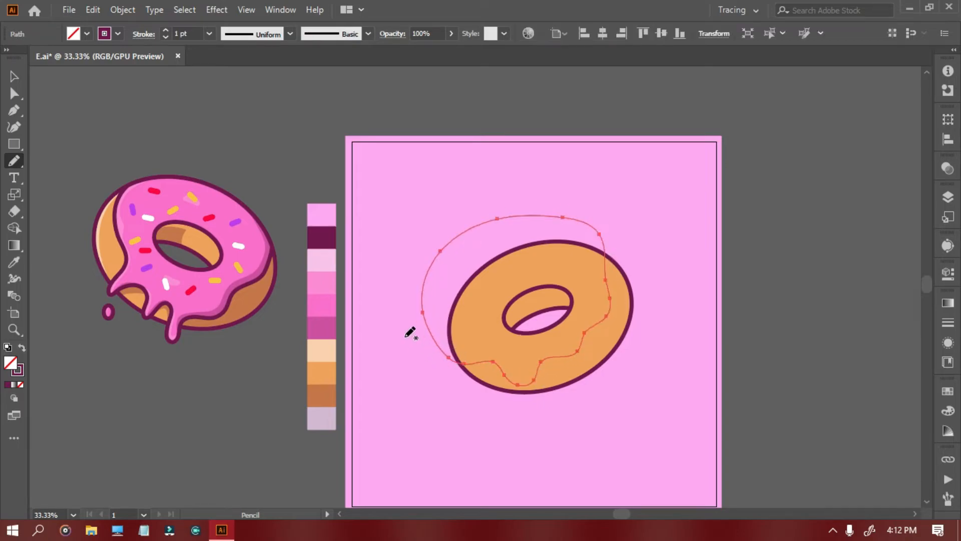
click(164, 30)
click(14, 77)
key(ctrl+shift+a)
- Trim the icing outline outside the donut's outer edge with Shape Builder
click(480, 362)
shift+click(446, 332)
key(shift+m)
key(v)
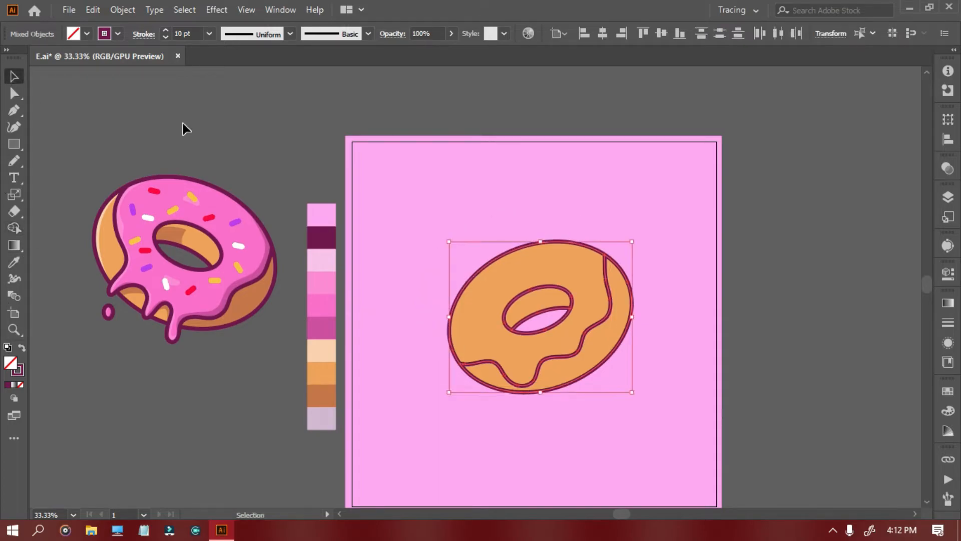
key(ctrl+shift+a)
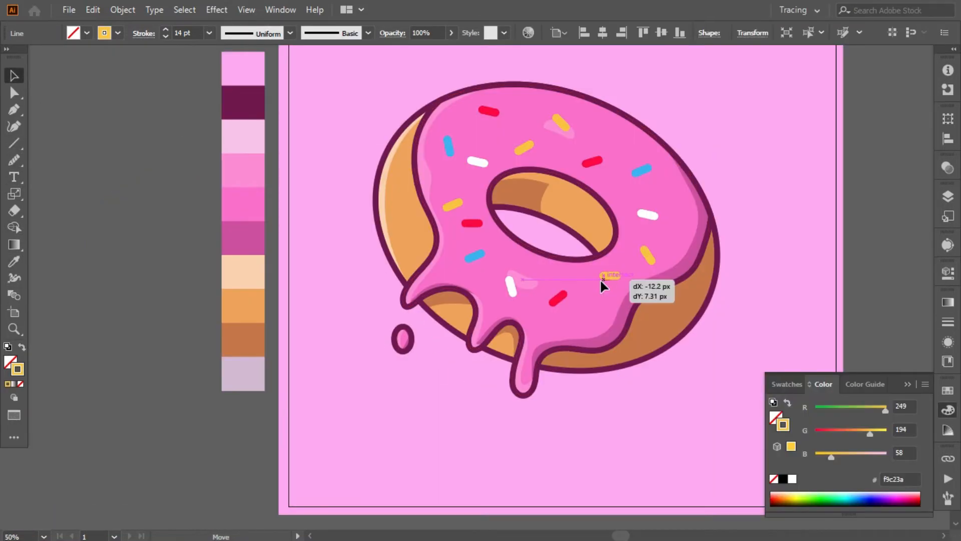
- Nudge the yellow sprinkle below the pink donut's hole slightly down and left, and recolour the three blue sprinkles purple
drag(606, 275, 600, 279)
click(166, 212)
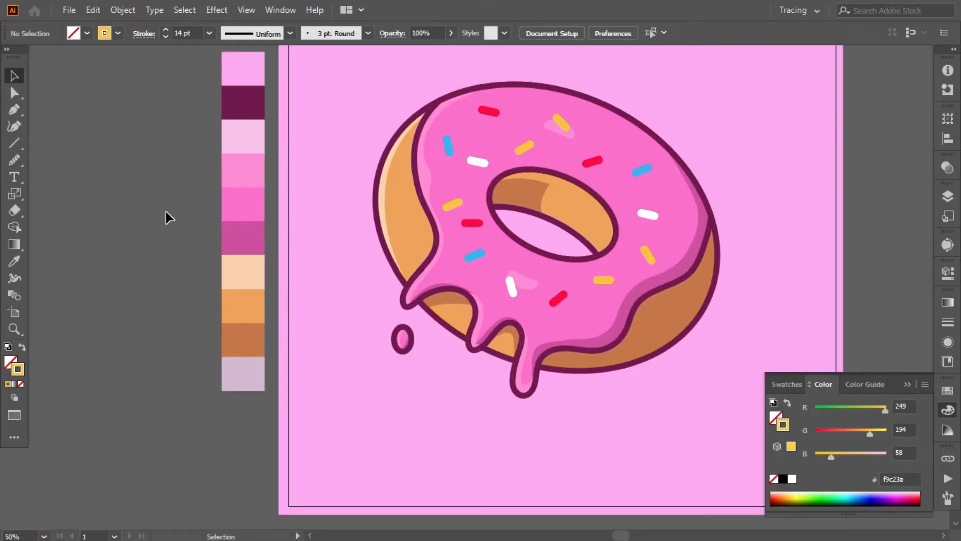
key(ctrl+minus)
key(ctrl+minus)
key(ctrl+equal)
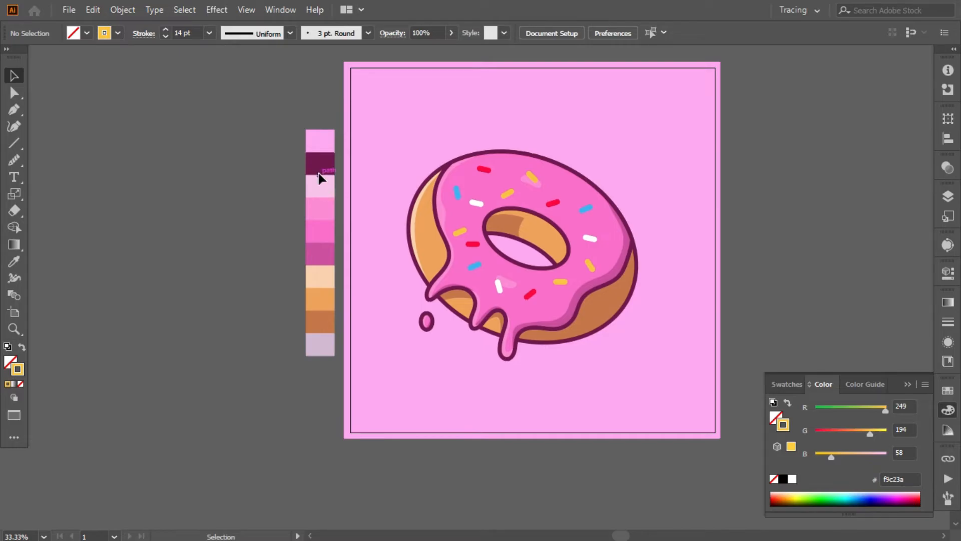
click(456, 192)
shift+click(587, 210)
shift+click(475, 266)
double_click(22, 368)
drag(746, 237, 747, 194)
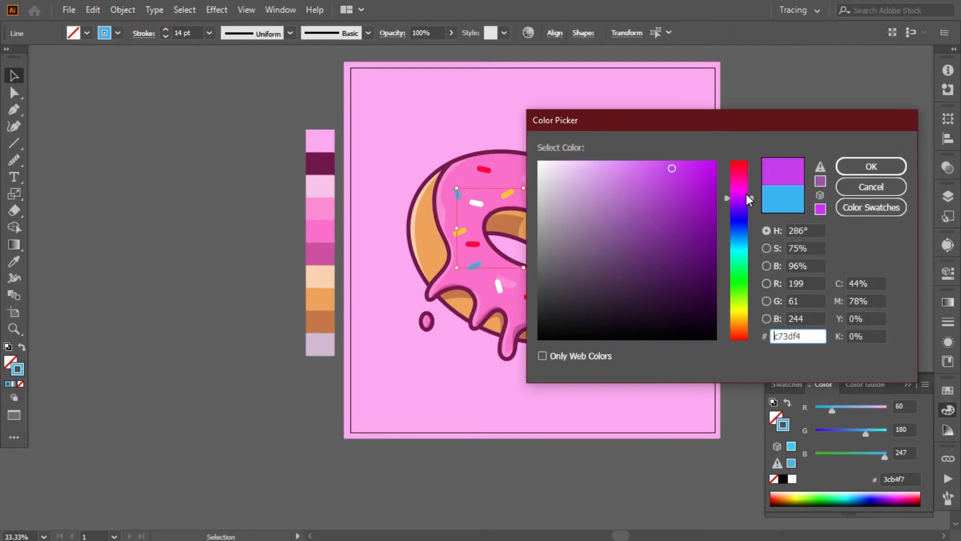
key(Return)
click(83, 250)
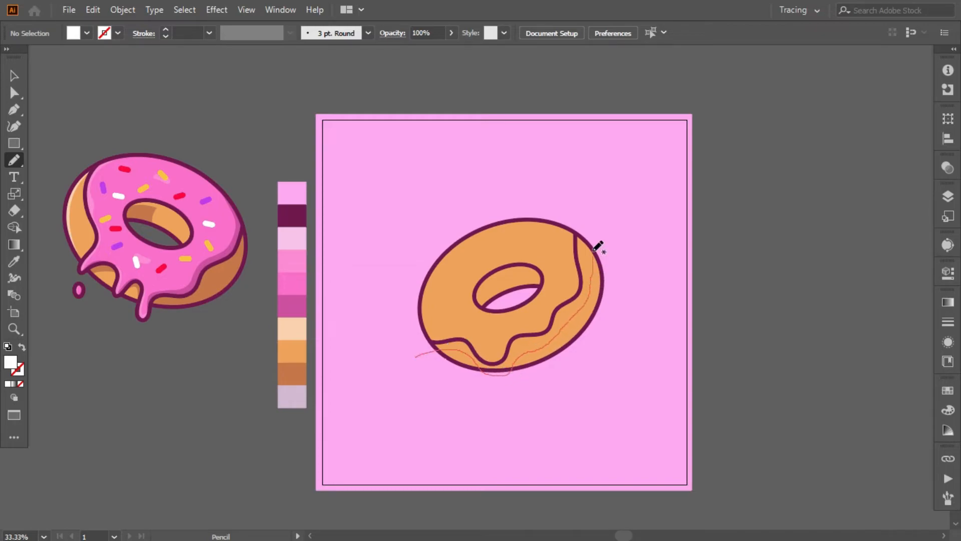
- Draw a freehand white icing shape extending past the second donut's icing line and arrange it behind that line
drag(380, 326, 417, 355)
click(9, 384)
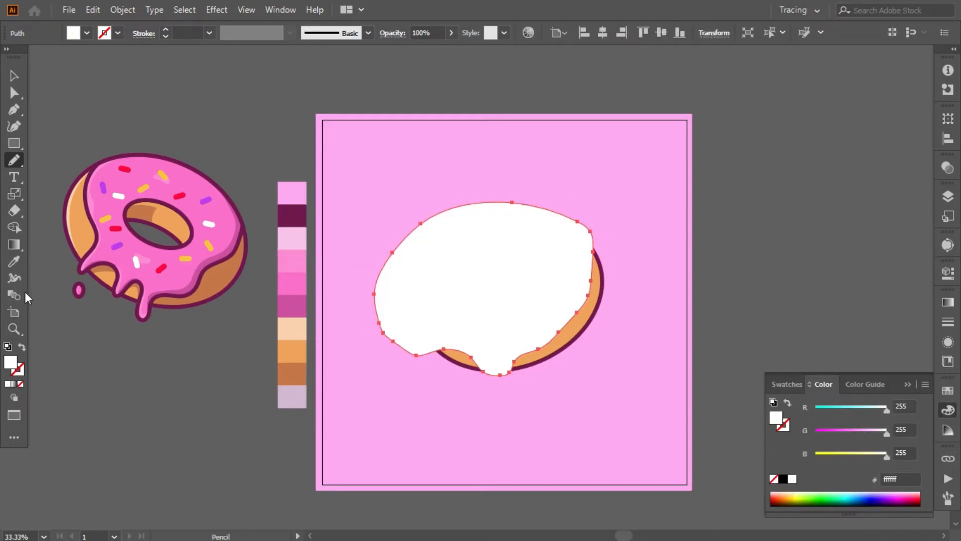
click(14, 76)
right_click(542, 318)
mouse_move(595, 246)
click(739, 292)
- Trim the white icing shape outside the donut's outer edge with Shape Builder
click(492, 317)
shift+click(568, 346)
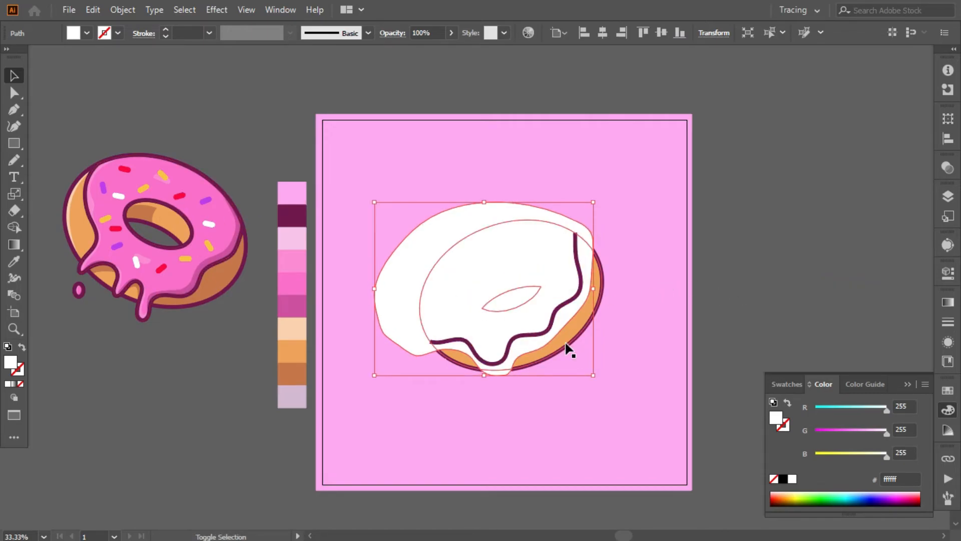
key(shift+m)
alt+click(403, 270)
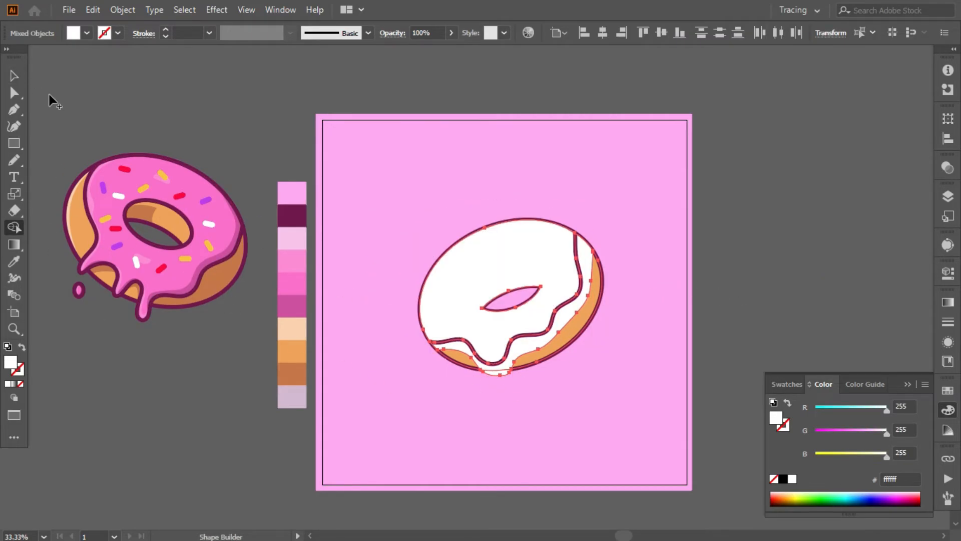
key(v)
- Remove the white area beyond the dripping icing line with Shape Builder
click(479, 387)
click(475, 354)
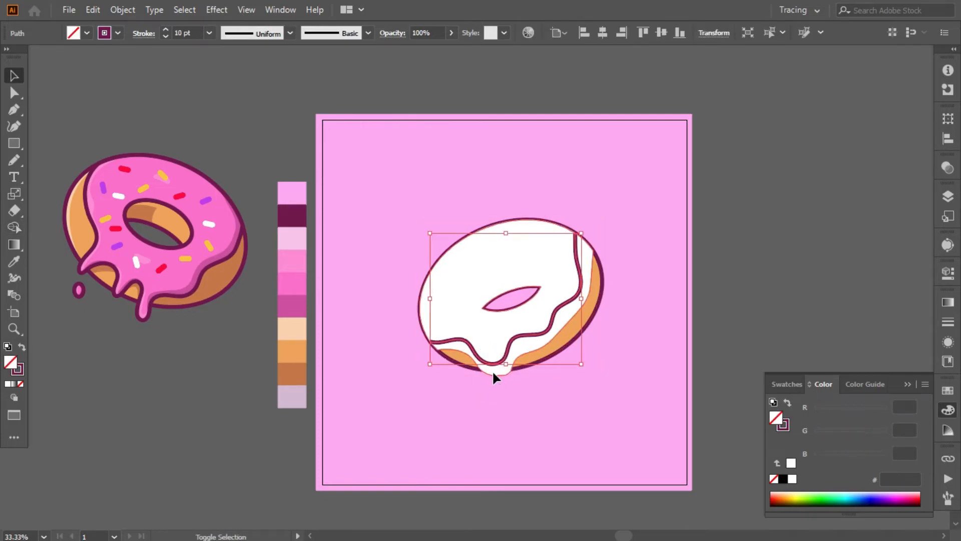
shift+click(492, 370)
key(shift+m)
alt+click(522, 350)
key(v)
click(383, 362)
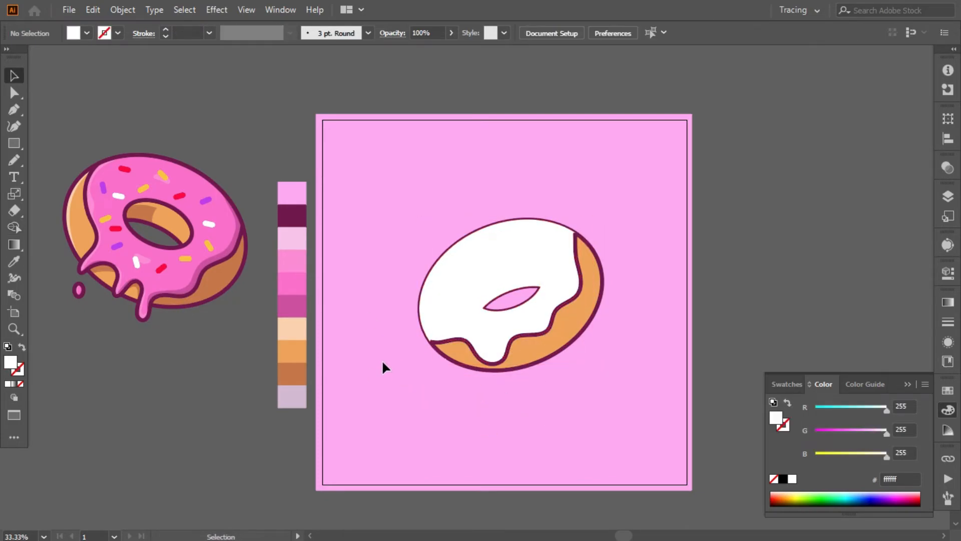
- Arrange the white icing shape behind the donut's ring and hole outlines
right_click(439, 314)
key(ctrl+])
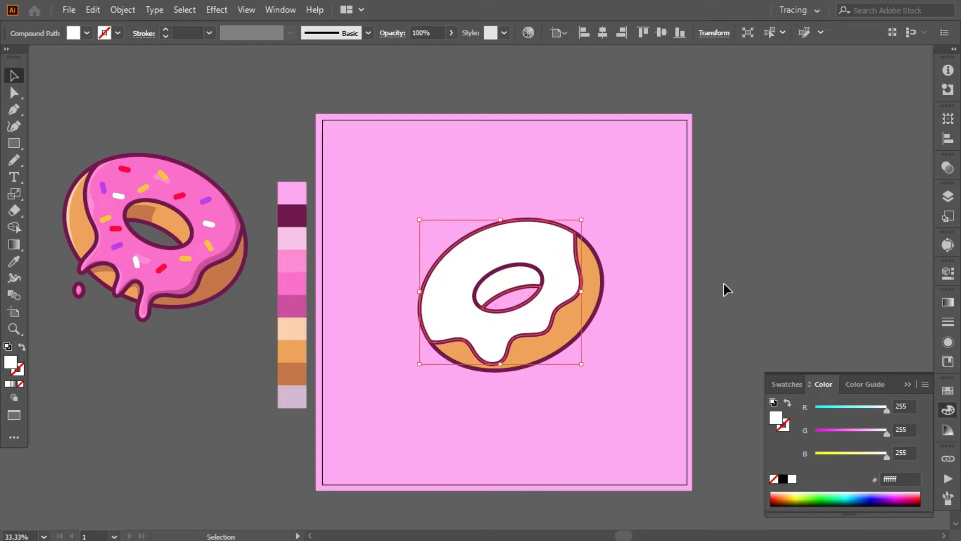
click(727, 289)
- Remove the white icing from the hole's inner wall with Shape Builder so the orange dough shows
click(466, 276)
shift+click(477, 284)
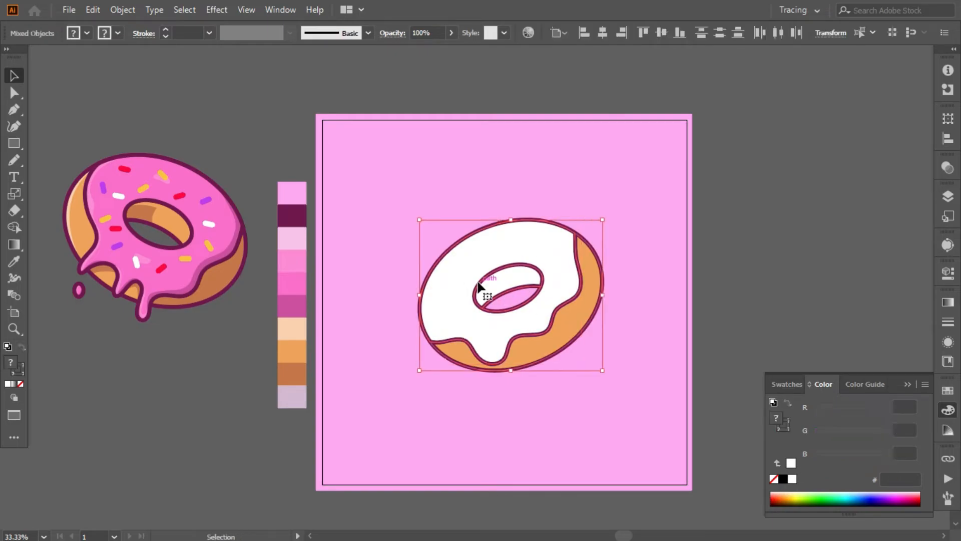
click(15, 228)
alt+click(506, 277)
click(14, 75)
click(409, 296)
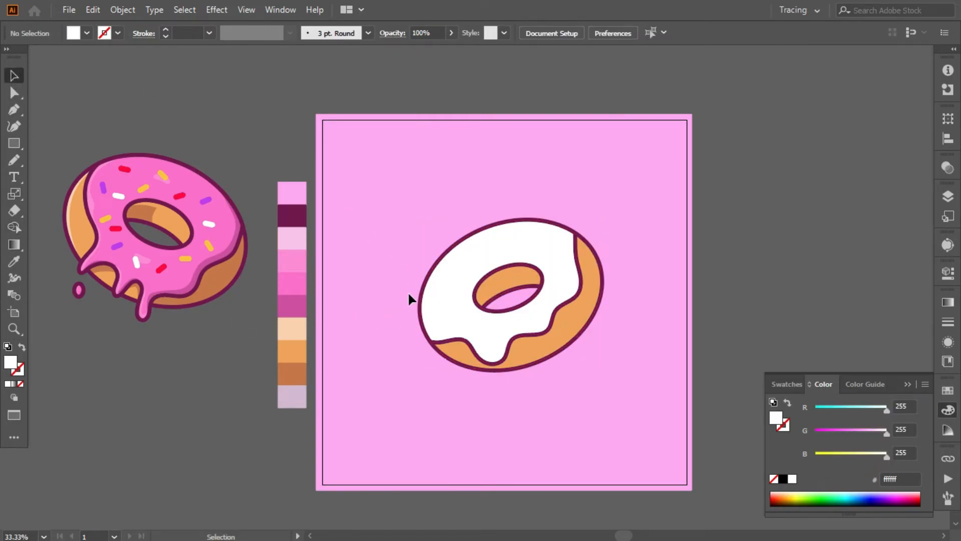
- Draw a freehand shadow shape along the white icing's dripping edge and fill it with the palette's light greyish purple d2b9d3
drag(442, 331, 554, 299)
drag(570, 289, 575, 280)
drag(569, 250, 569, 240)
drag(543, 214, 531, 204)
drag(555, 193, 578, 203)
drag(618, 237, 630, 275)
drag(614, 347, 551, 383)
drag(492, 400, 433, 372)
drag(423, 359, 417, 335)
click(288, 395)
- Trim the shadow shape to the white icing's edge with Shape Builder
click(14, 76)
shift+click(446, 270)
click(14, 228)
alt+click(466, 378)
key(v)
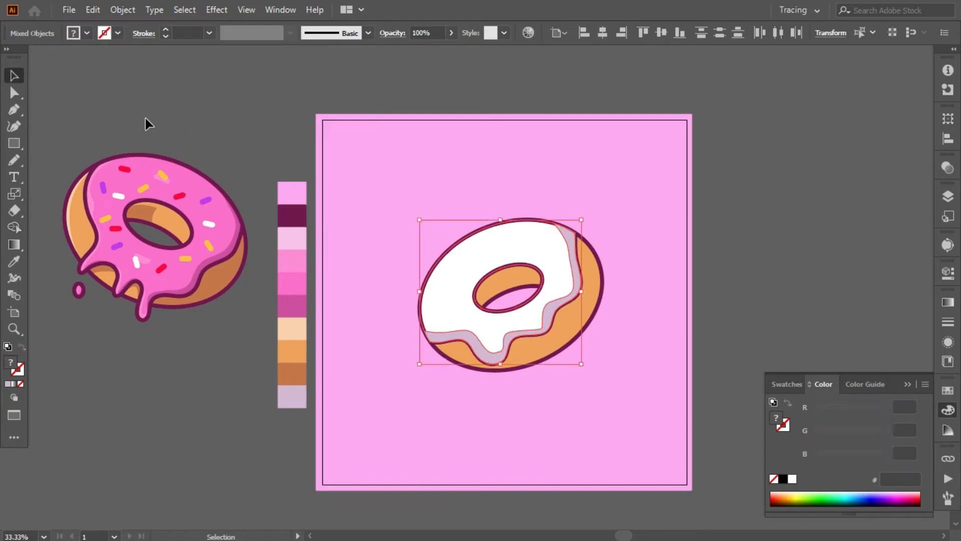
- Arrange the icing shadow behind the dark purple outlines
right_click(452, 391)
click(511, 210)
key(ctrl+])
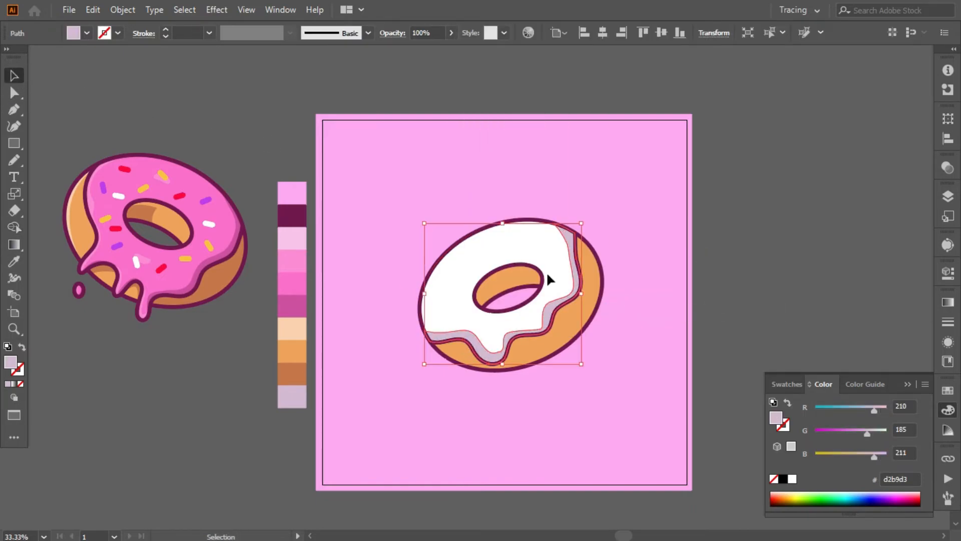
click(150, 147)
click(458, 336)
right_click(16, 176)
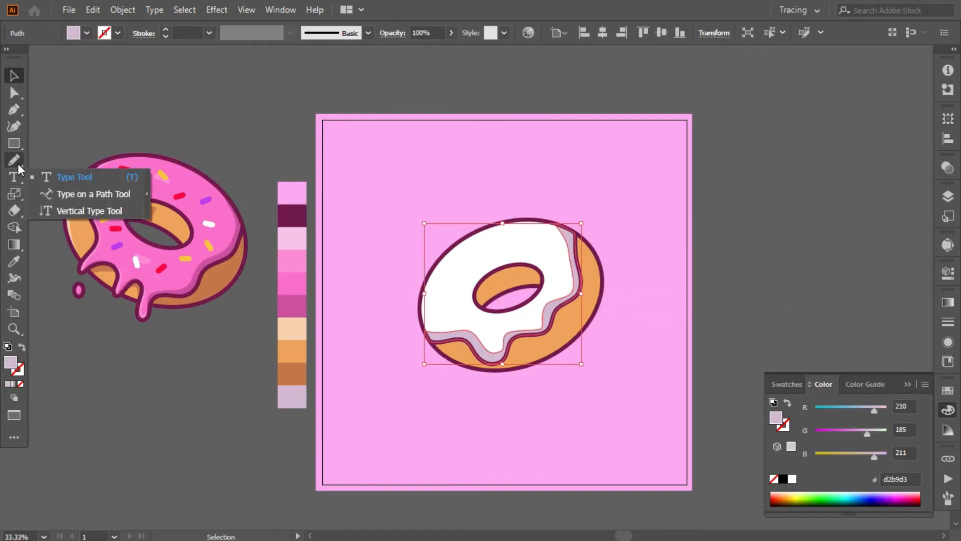
right_click(17, 161)
click(70, 177)
key(v)
click(118, 105)
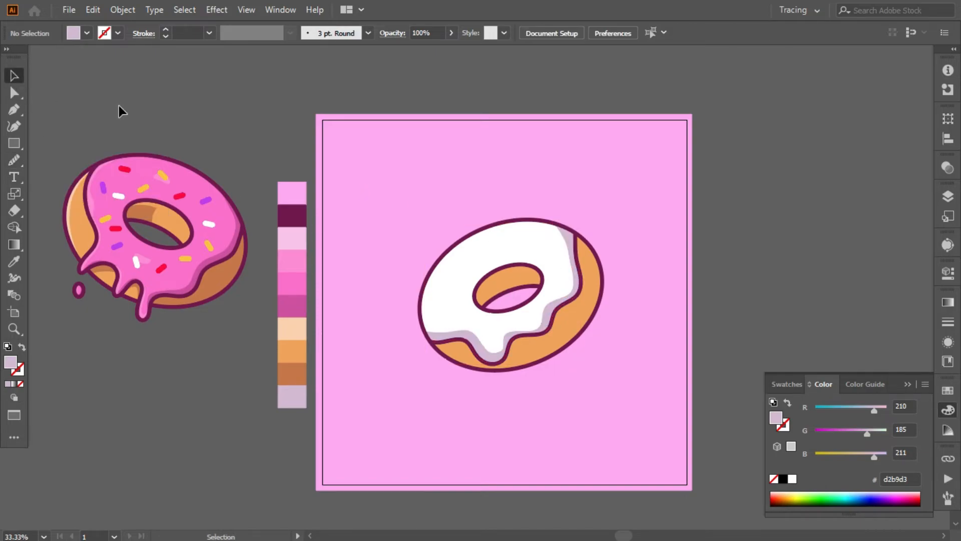
- Draw a closed crescent-shaped shadow path around the left edge of the white donut's hole with the Pen tool
click(19, 109)
click(533, 267)
drag(499, 262, 552, 241)
click(491, 312)
key(slash)
key(ctrl+z)
drag(480, 282, 498, 257)
click(481, 282)
click(533, 267)
- Fill the shadow around the hole with the palette's light greyish purple d2b9d3 and arrange it behind the dough and outlines
click(11, 157)
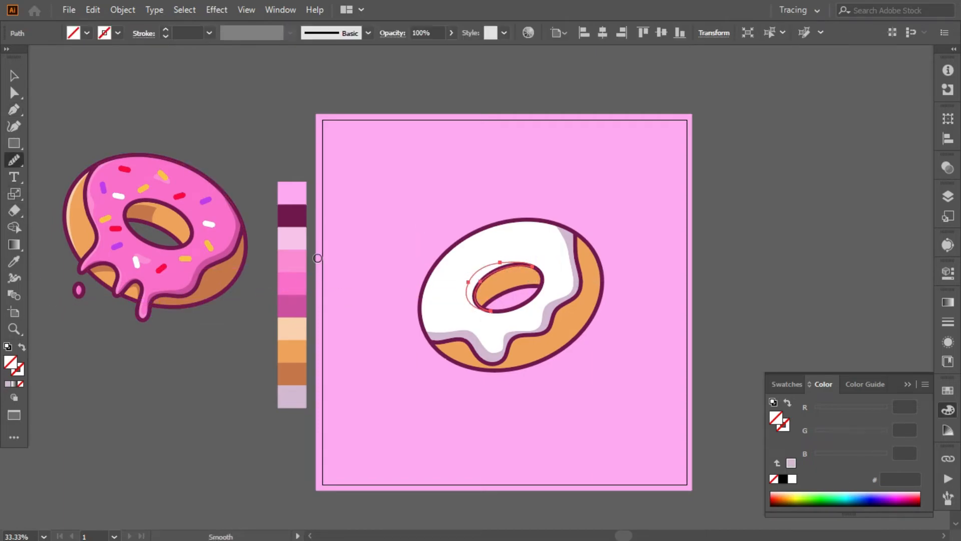
click(553, 307)
right_click(480, 301)
click(733, 310)
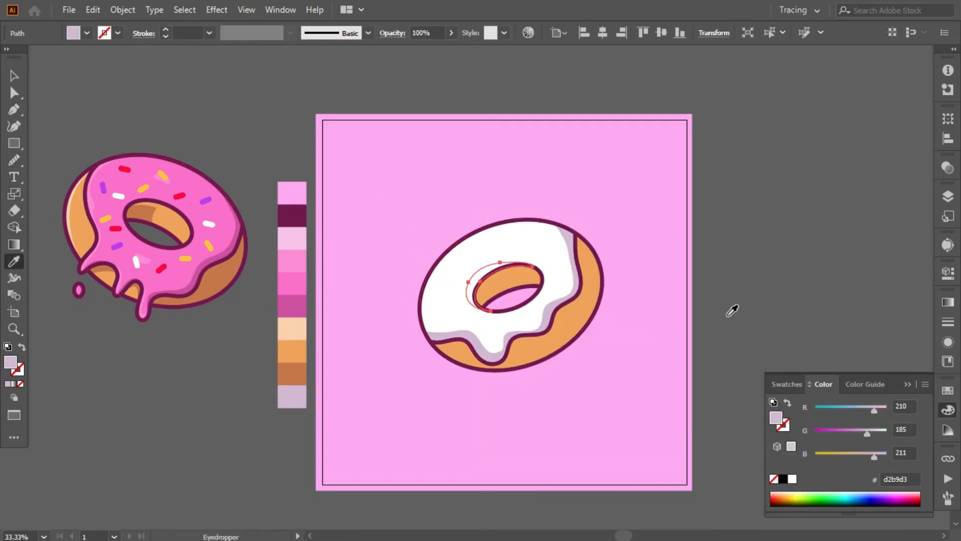
click(12, 72)
click(77, 99)
key(ctrl+plus)
key(ctrl+plus)
click(468, 281)
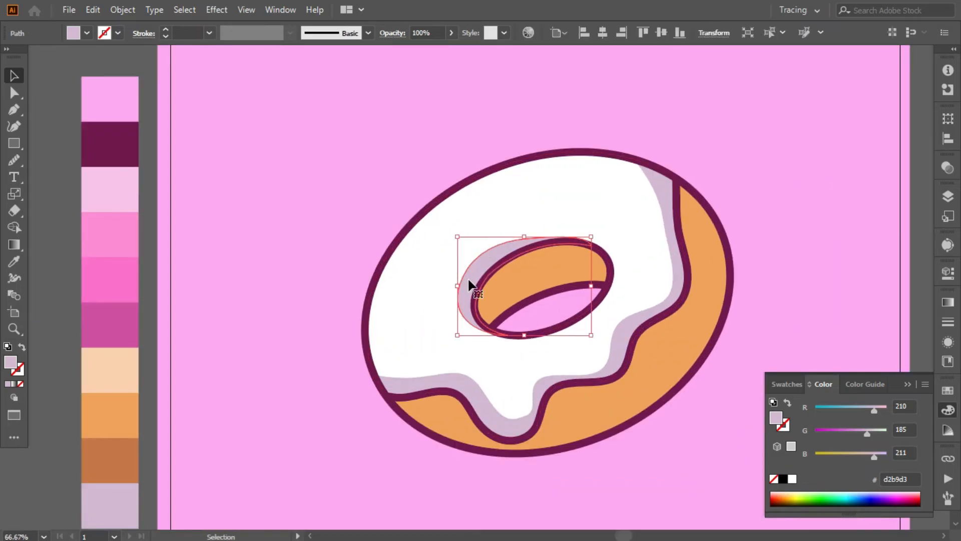
click(68, 109)
- Draw a closed curved shadow shape with the Pen tool over the left part of the hole's orange inner wall
scroll(64, 109, down, 1)
click(14, 109)
click(477, 280)
drag(518, 236, 551, 224)
click(519, 235)
click(530, 266)
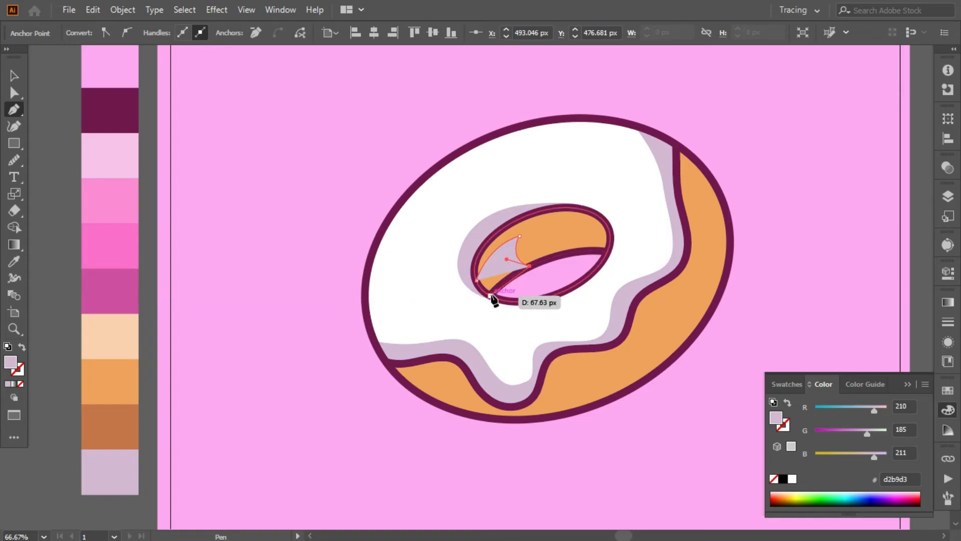
- Fill the inner-wall shadow with the palette's brown c57747 and arrange it behind the dark purple outlines
click(14, 261)
click(111, 426)
right_click(496, 213)
mouse_move(541, 452)
click(695, 494)
key(ctrl+])
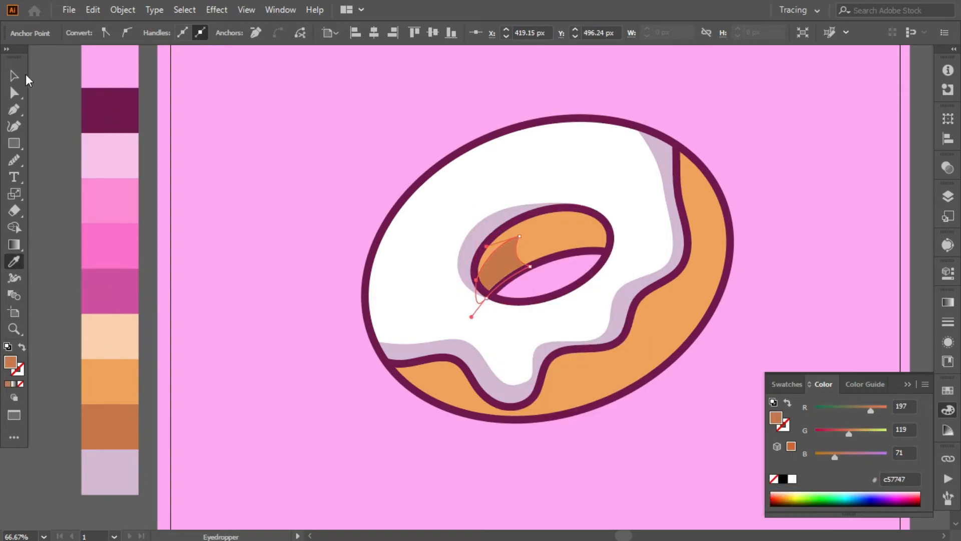
click(15, 76)
click(45, 110)
- Draw a freehand shadow shape along the dough below the dripping icing and fill it with the palette's brown c57747
click(14, 160)
scroll(332, 290, down, 3)
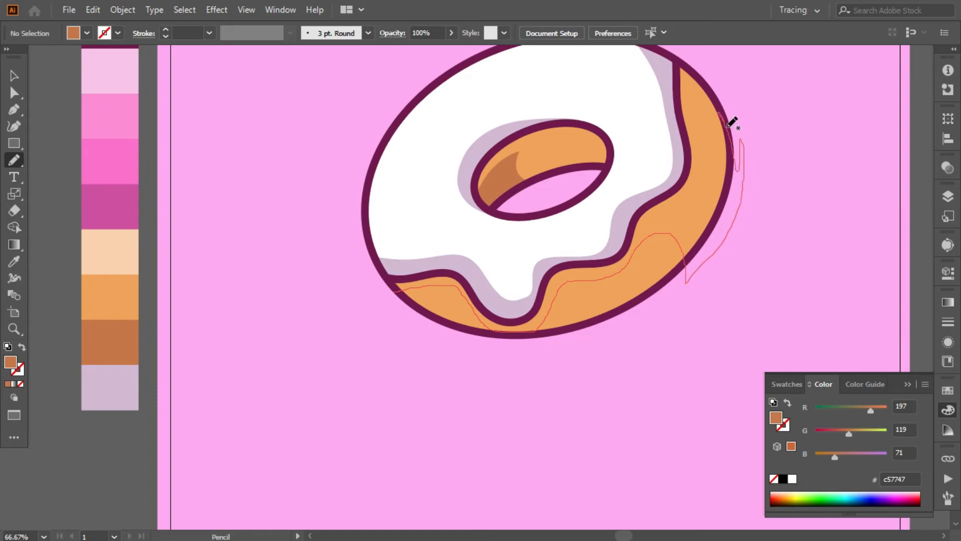
mouse_move(586, 220)
mouse_down()
mouse_move(410, 251)
mouse_move(393, 289)
mouse_move(446, 287)
mouse_move(475, 318)
mouse_move(507, 329)
mouse_move(531, 324)
mouse_move(579, 282)
mouse_up()
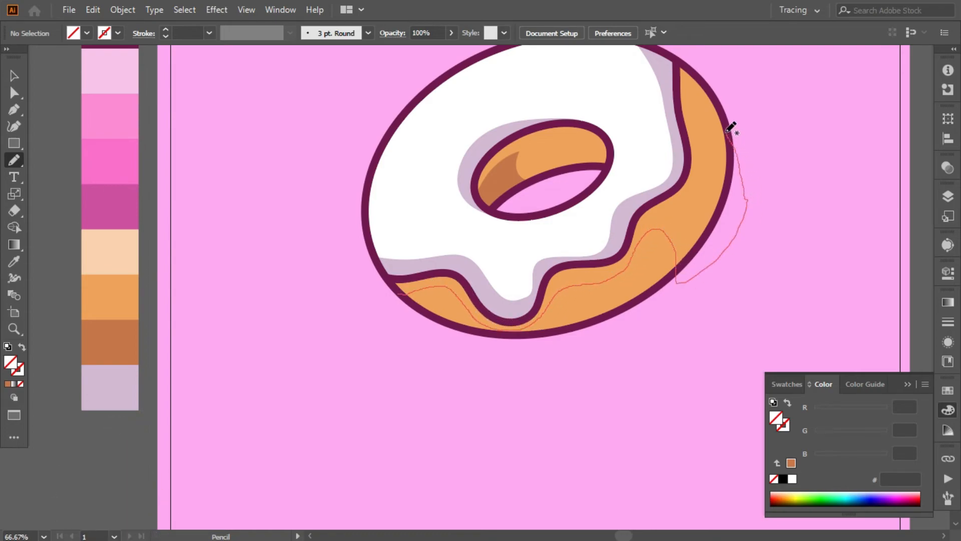
key(i)
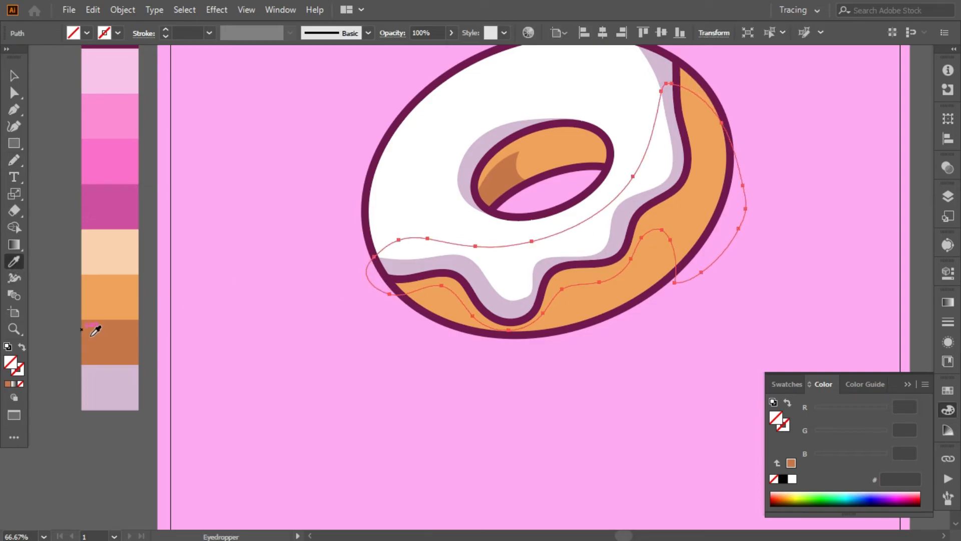
click(89, 325)
- Arrange the dough shadow behind the icing and outlines, and trim its parts outside the donut with Shape Builder
right_click(508, 211)
mouse_move(548, 446)
click(714, 492)
key(v)
shift+click(582, 313)
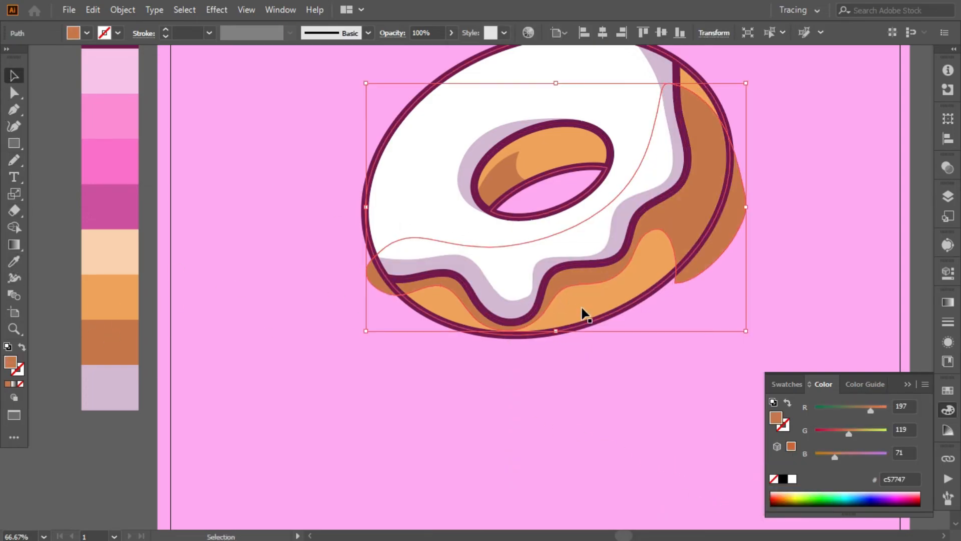
click(14, 226)
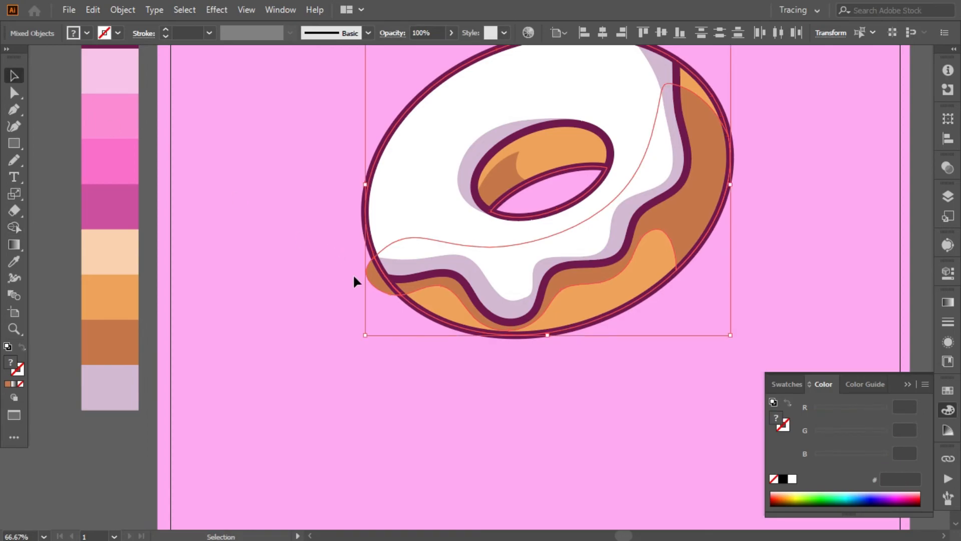
key(v)
click(315, 322)
- Draw a vertical sprinkle line about 20 px long beside the donut with the outlines' dark purple 10 pt stroke and round caps
scroll(316, 322, up, 1)
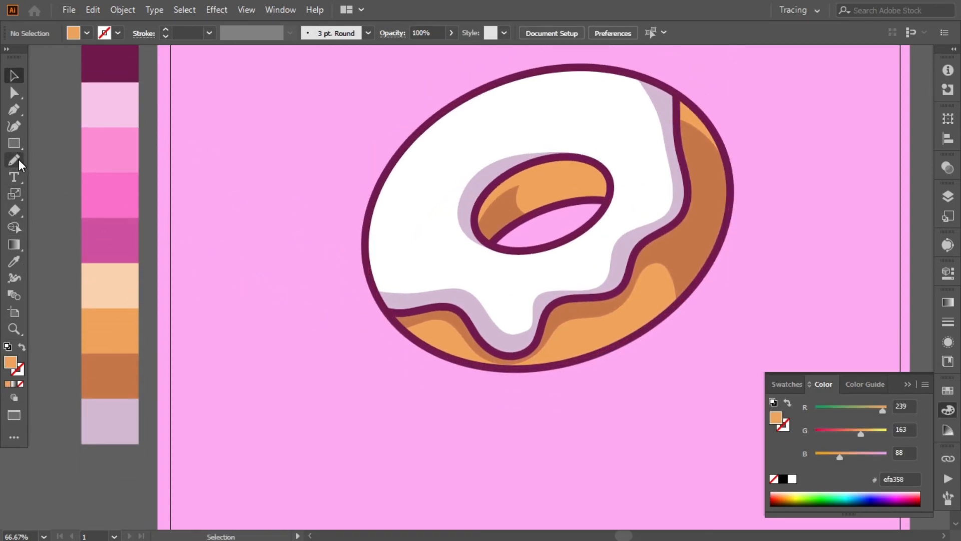
click(14, 109)
drag(281, 223, 281, 236)
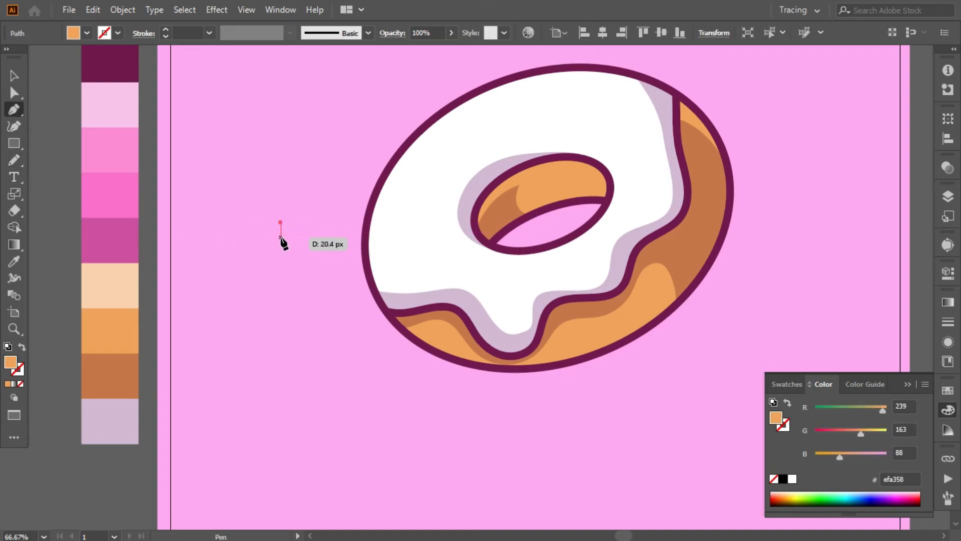
click(367, 232)
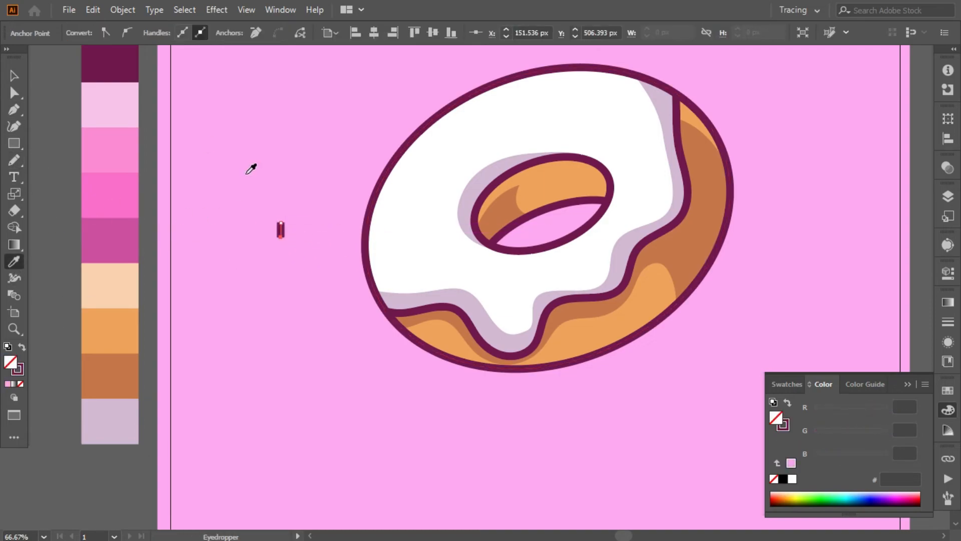
click(223, 198)
click(281, 232)
click(143, 33)
click(221, 147)
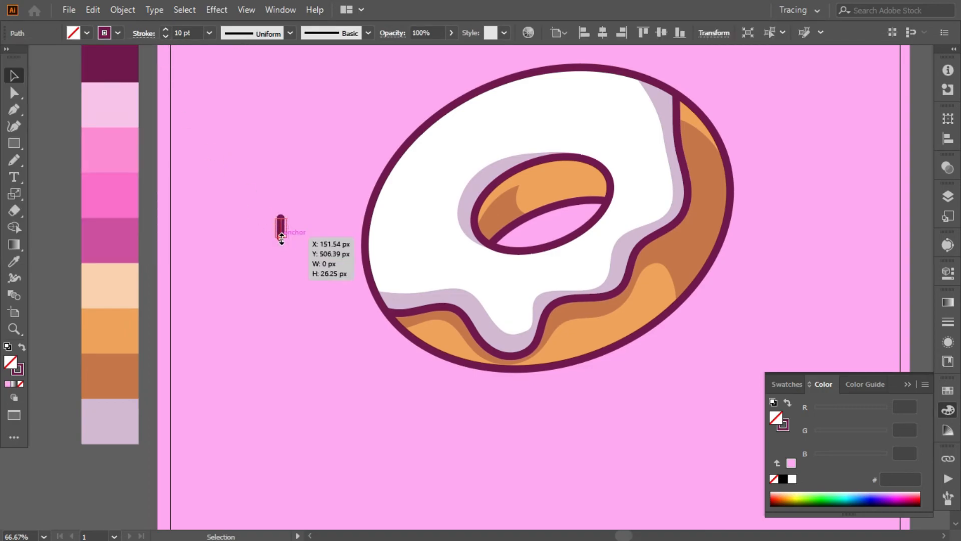
- Place three copies of the sprinkle on the icing left of the hole, one upright and two rotated to different slants
drag(283, 230, 424, 226)
click(391, 238)
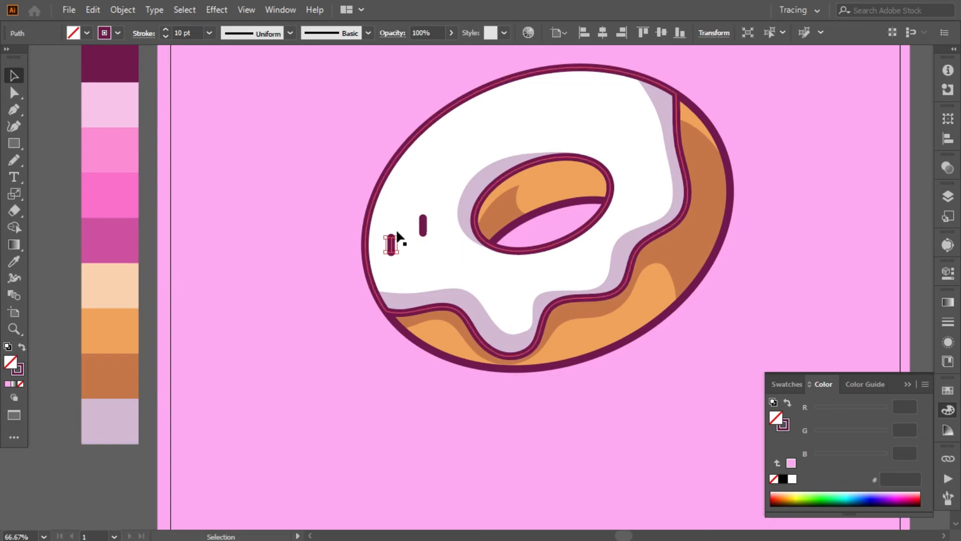
drag(425, 223, 447, 193)
key(ctrl+=)
drag(487, 270, 496, 283)
click(406, 351)
drag(411, 344, 420, 327)
click(421, 341)
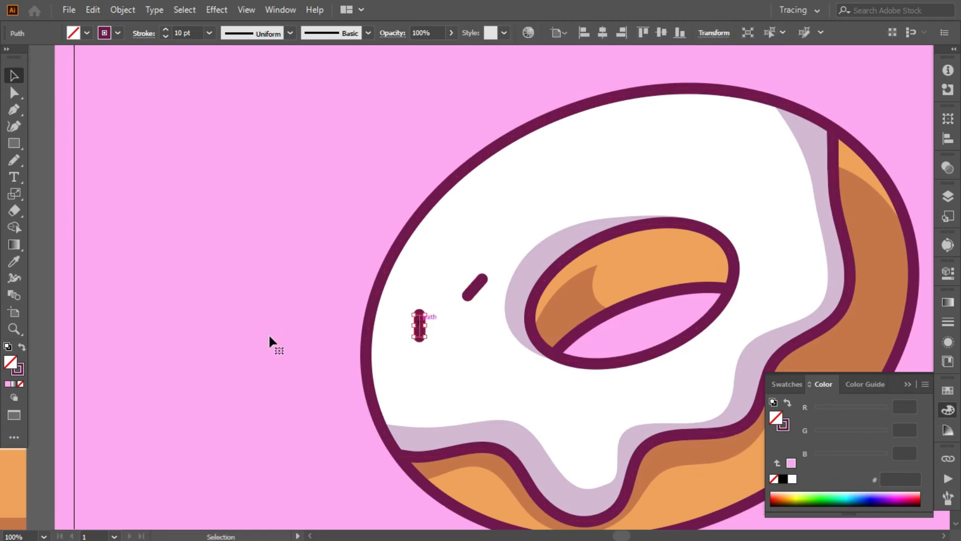
scroll(338, 337, down, 3)
drag(419, 243, 442, 290)
key(ctrl+shift+a)
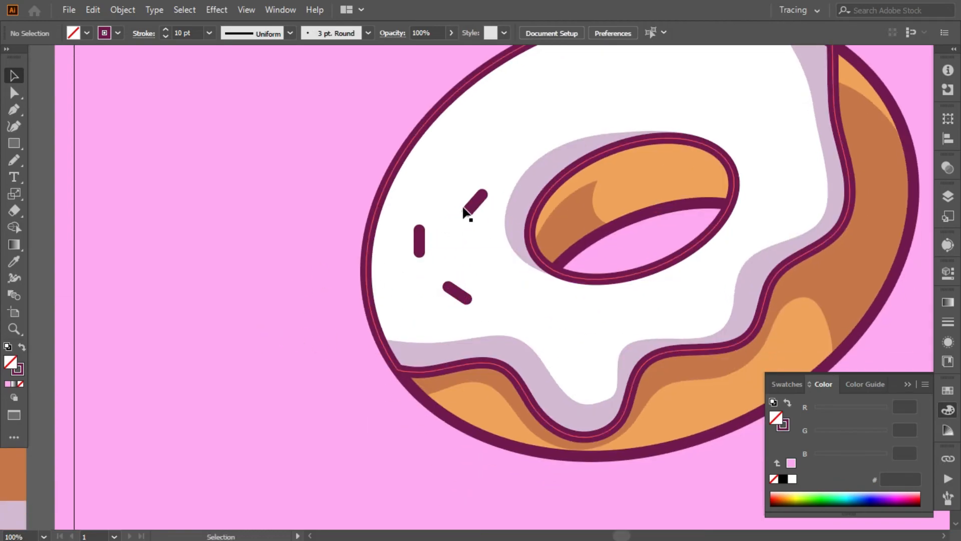
- Duplicate the three sprinkles onto the icing above and below the left side of the hole
key(ctrl+-)
key(ctrl+-)
drag(476, 243, 500, 295)
drag(467, 289, 485, 203)
drag(448, 264, 515, 197)
drag(478, 241, 531, 313)
drag(448, 264, 550, 300)
key(ctrl+shift+a)
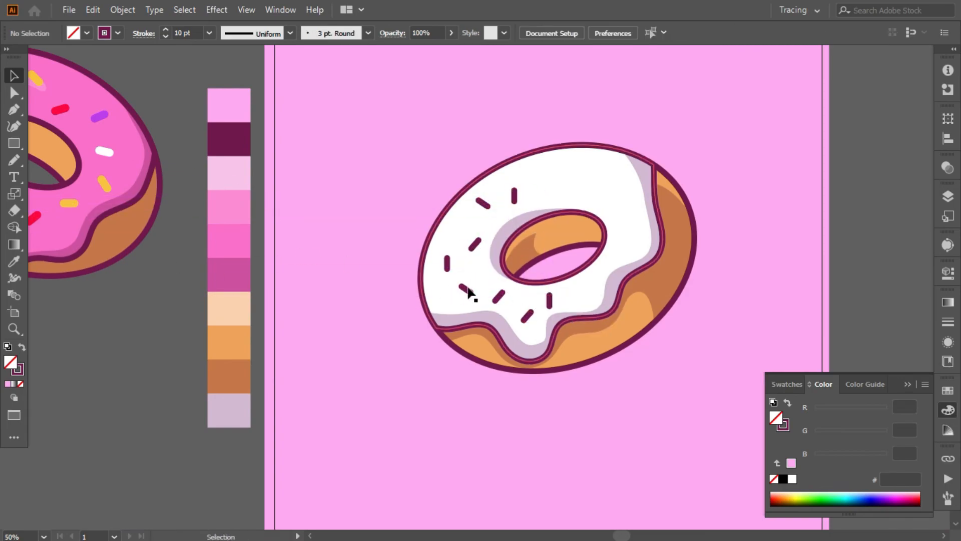
- Copy the upright sprinkle closer to the hole and shift the slanted one below it toward the icing's lower-left edge
drag(448, 264, 476, 269)
mouse_move(464, 290)
mouse_down()
mouse_move(449, 292)
mouse_move(477, 278)
mouse_up()
key(ctrl+shift+a)
click(163, 322)
- Duplicate more sprinkles across the upper and right parts of the icing, deleting the surplus copy above the hole
drag(474, 245, 455, 223)
drag(514, 196, 597, 182)
drag(484, 203, 554, 166)
drag(514, 196, 549, 194)
key(Delete)
drag(527, 314, 558, 194)
drag(498, 296, 621, 248)
drag(473, 278, 618, 209)
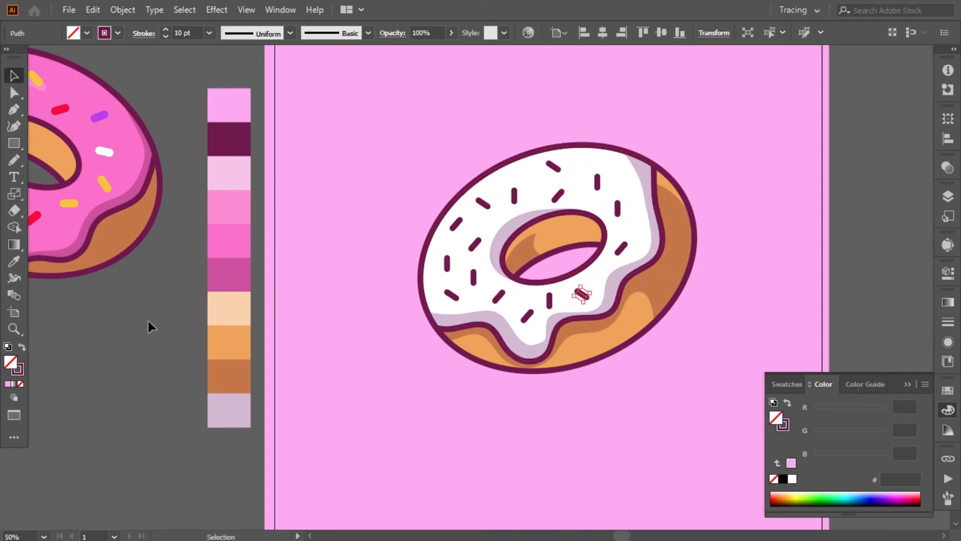
click(160, 317)
- Move the white-iced donut to the artboard's right side, scale it down, and move the pink donut onto the artboard
key(ctrl+minus)
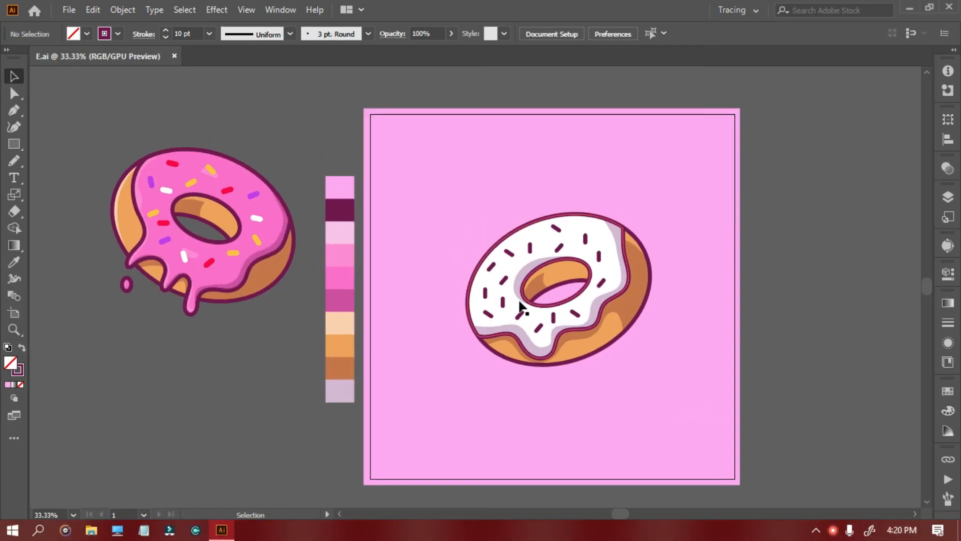
click(497, 292)
drag(611, 309, 655, 289)
drag(155, 243, 383, 294)
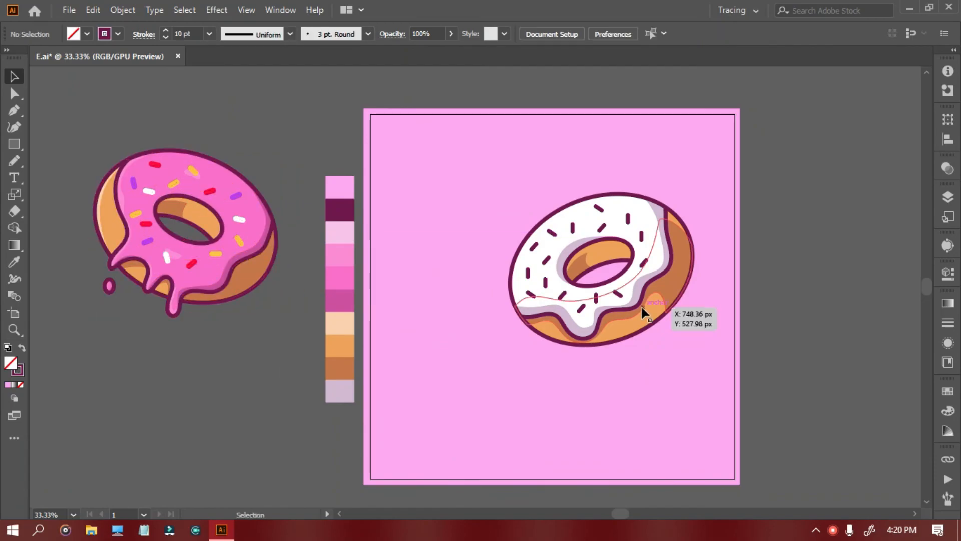
click(671, 210)
drag(694, 193, 677, 218)
drag(255, 273, 548, 337)
click(543, 388)
- Bring the pink donut to the front and shift the white-iced donut up and to the right
right_click(493, 307)
mouse_move(546, 234)
click(684, 234)
click(778, 286)
drag(646, 296, 668, 274)
- Scale the pink donut down slightly and position it overlapping the white donut's lower-left edge
click(427, 220)
drag(396, 205, 416, 230)
drag(480, 295, 482, 293)
click(214, 233)
- Draw a wide, flat ellipse below the donuts and fill it with the palette's darkest pink, without a stroke
scroll(215, 234, down, 1)
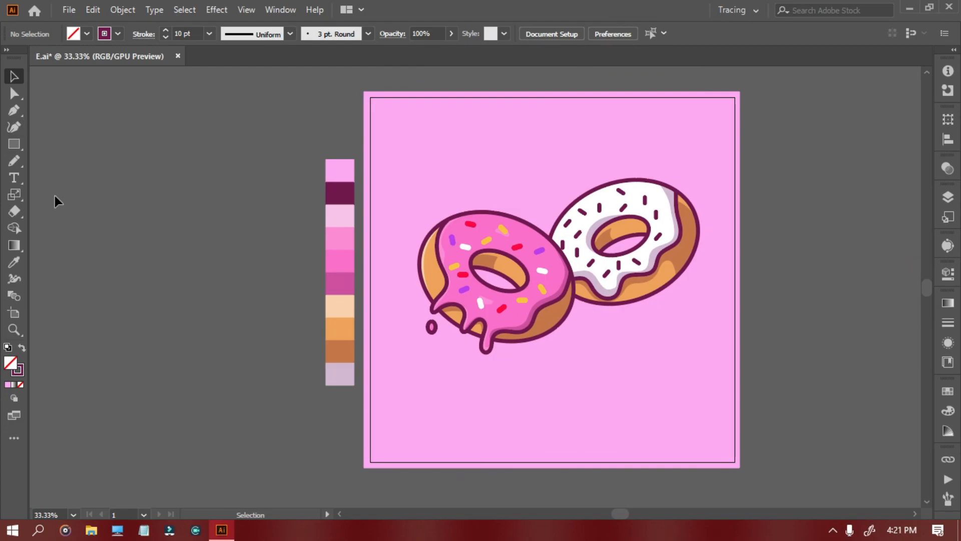
drag(14, 144, 60, 171)
drag(454, 379, 615, 395)
click(22, 347)
click(14, 262)
click(342, 284)
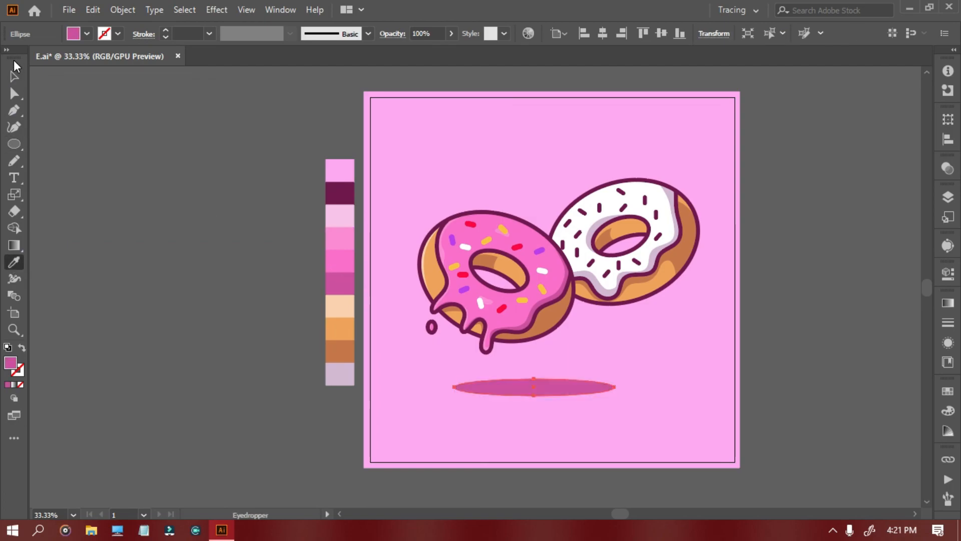
- Move the ground-shadow ellipse to the artboard's horizontal centre below the donuts and set its opacity to 42%
click(14, 76)
click(220, 216)
drag(529, 382, 570, 409)
click(417, 51)
click(260, 165)
scroll(668, 347, up, 2)
scroll(656, 354, down, 1)
click(774, 318)
scroll(775, 317, up, 2)
scroll(775, 318, down, 1)
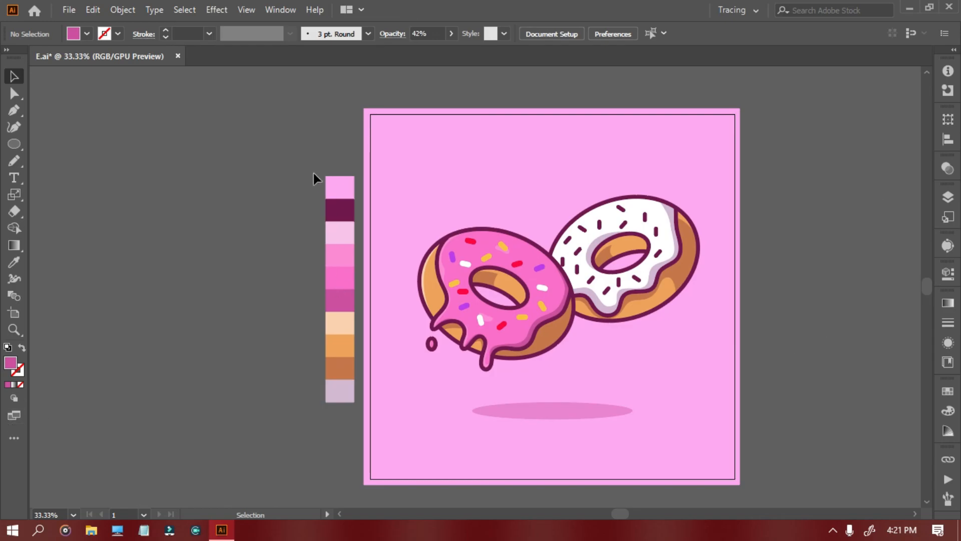